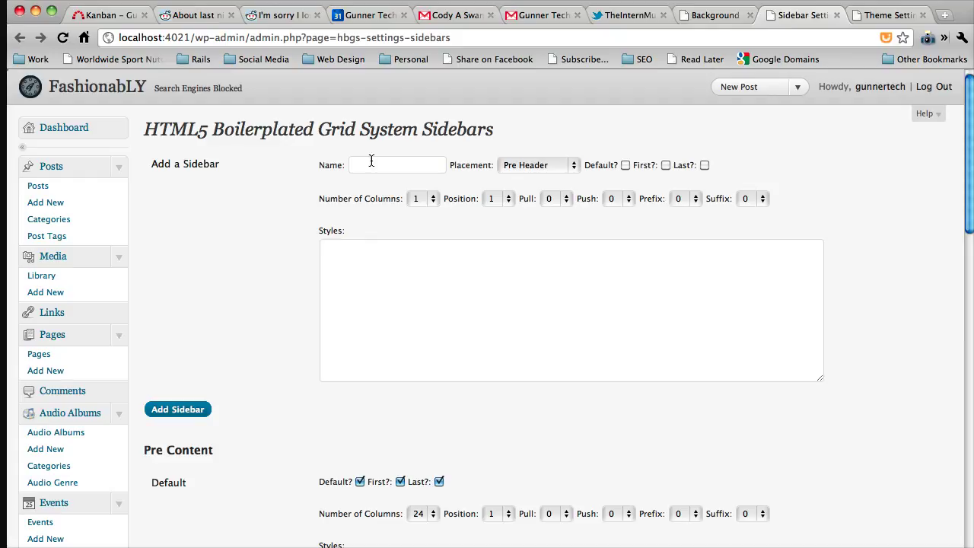
Step: Name the new sidebar "Top" and set its placement to Footer
left_click(372, 163)
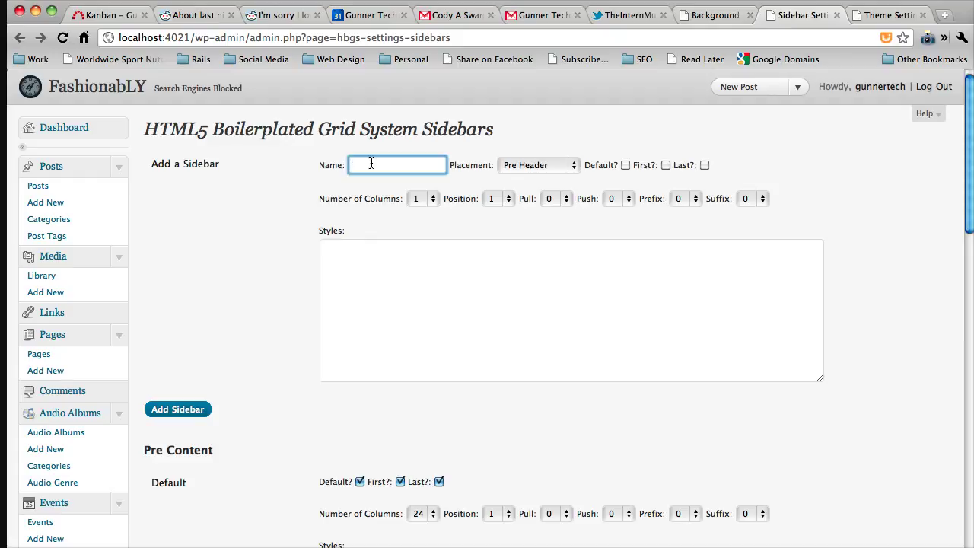
type("Top")
key("Tab")
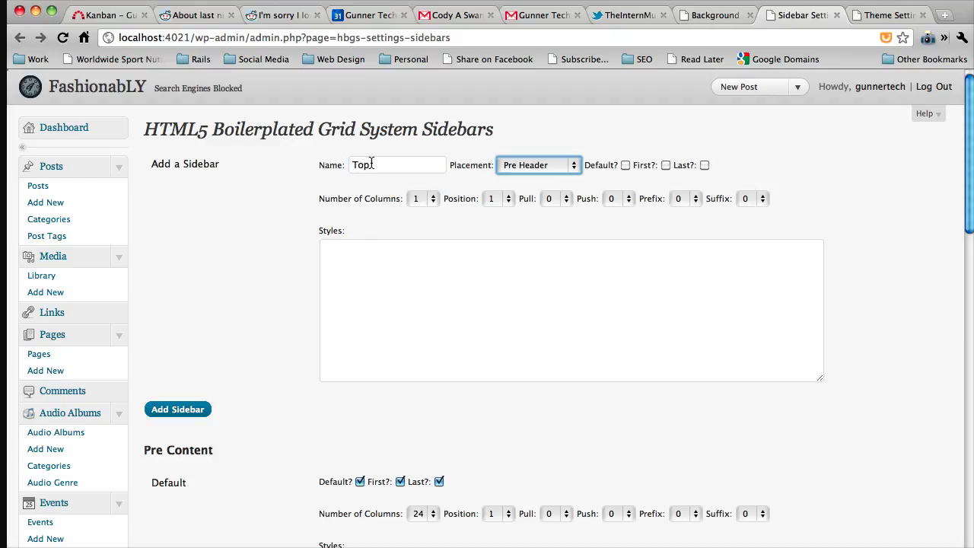
key("space")
key("Down")
key("Down")
key("Down")
key("Down")
key("Down")
key("Down")
key("Down")
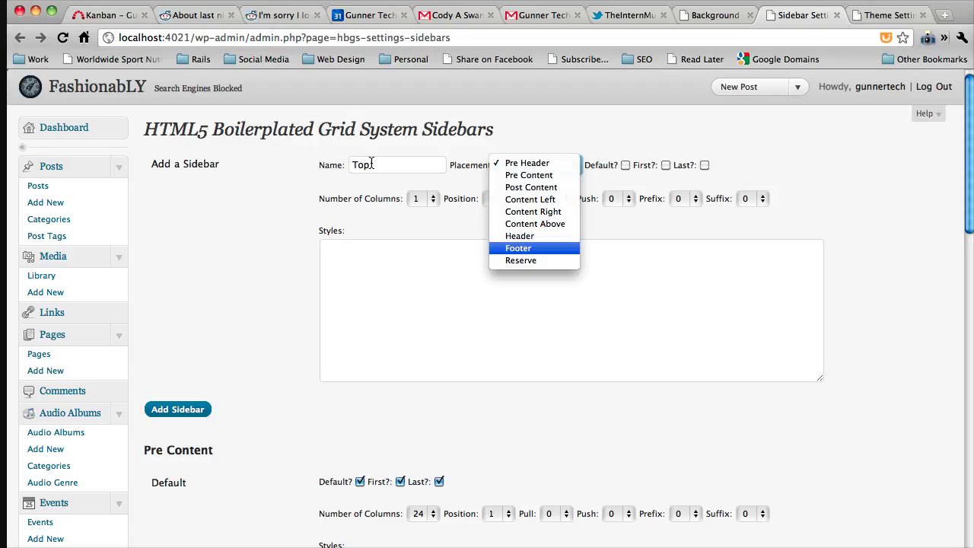
key("Return")
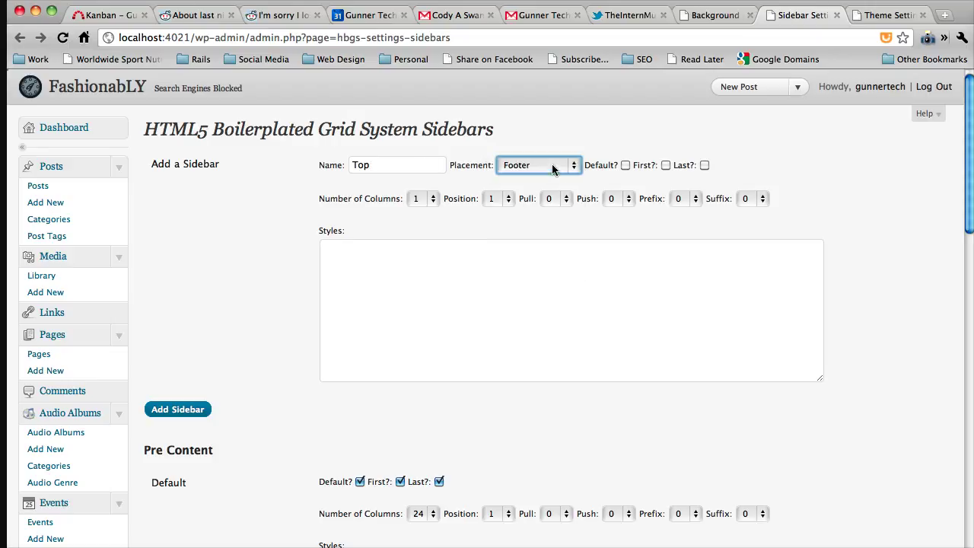
Step: Mark the new sidebar as Default, First and Last, give it 24 columns, and add it
left_click(626, 167)
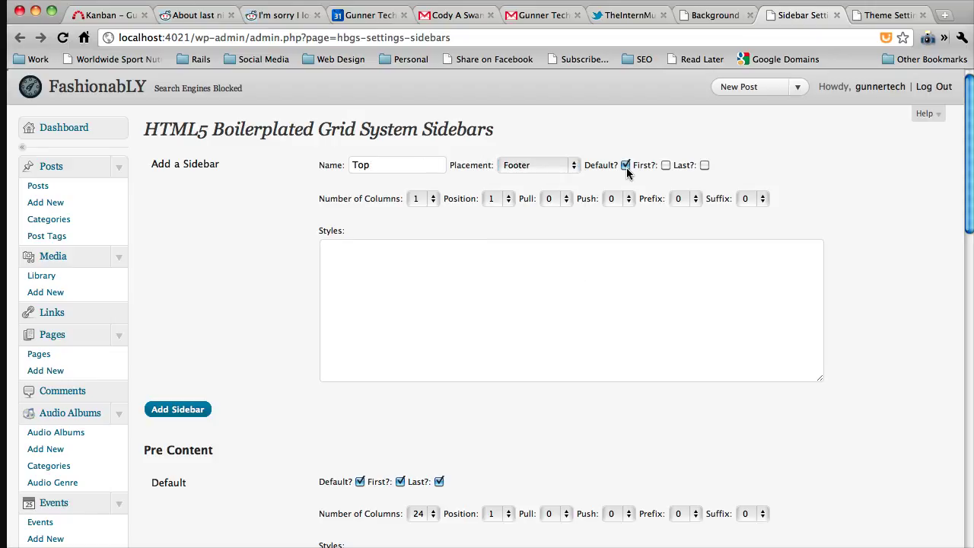
left_click(666, 166)
left_click(704, 166)
left_click(418, 199)
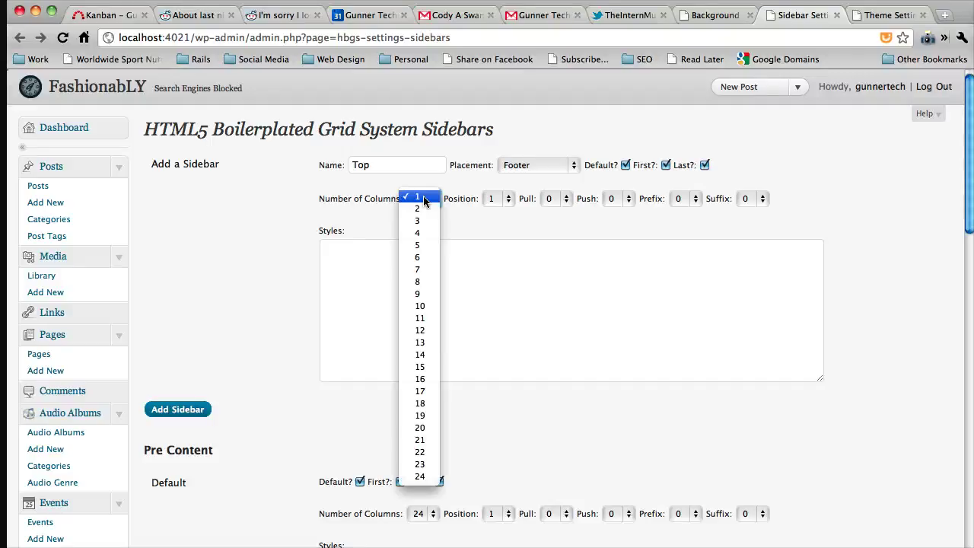
left_click(424, 477)
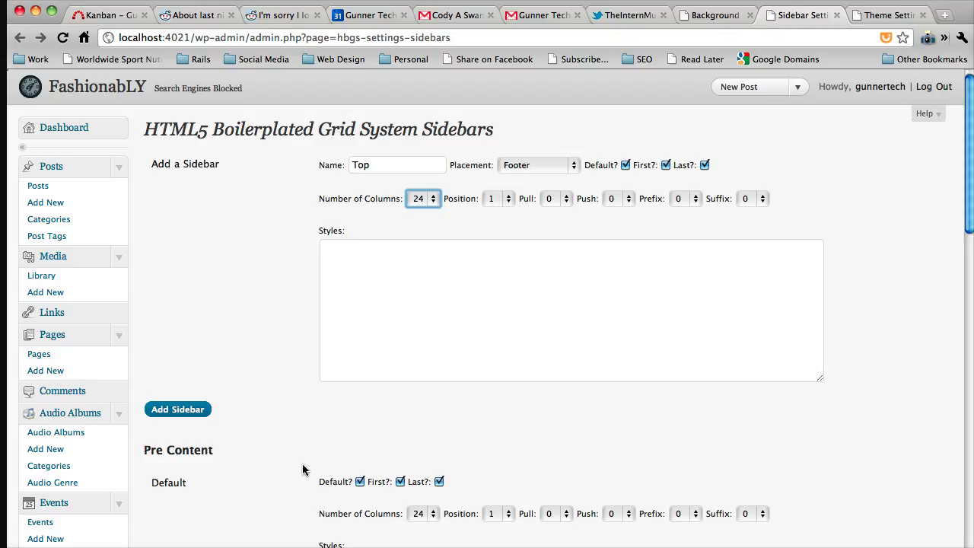
left_click(188, 410)
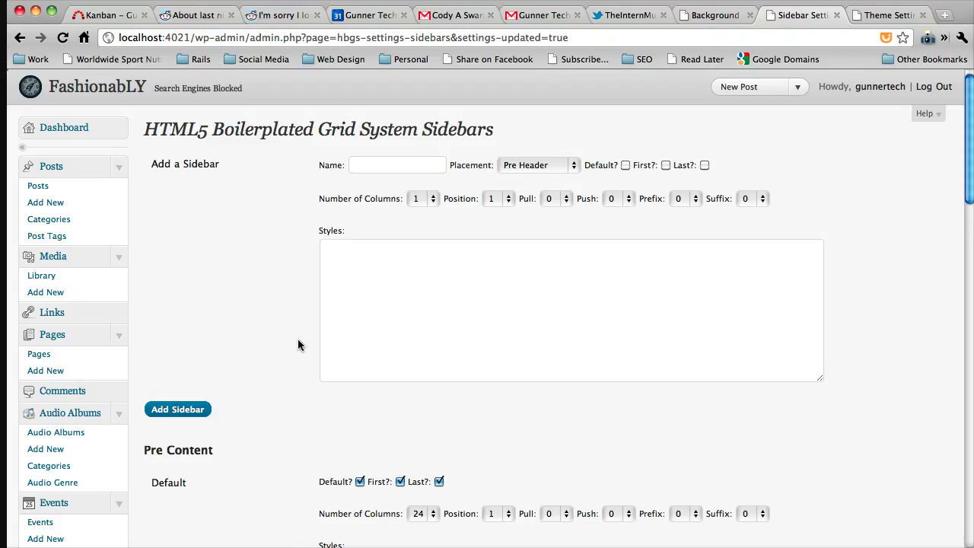
scroll(301, 417, "down", 10)
scroll(301, 417, "down", 10)
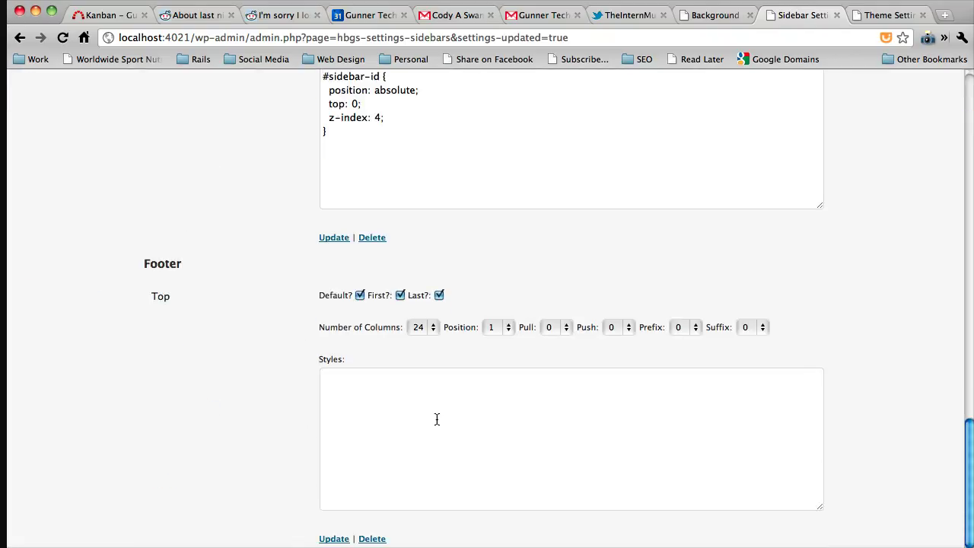
Step: Switch to Firefox, reload the site's home page, and expand the body element in Firebug to inspect the footer
key("super+Tab")
left_click(74, 333)
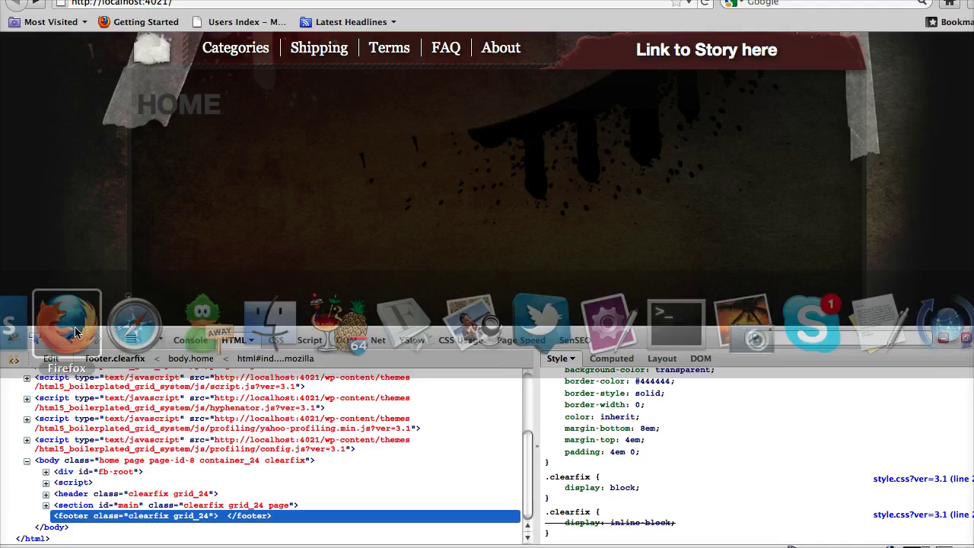
key("super+r")
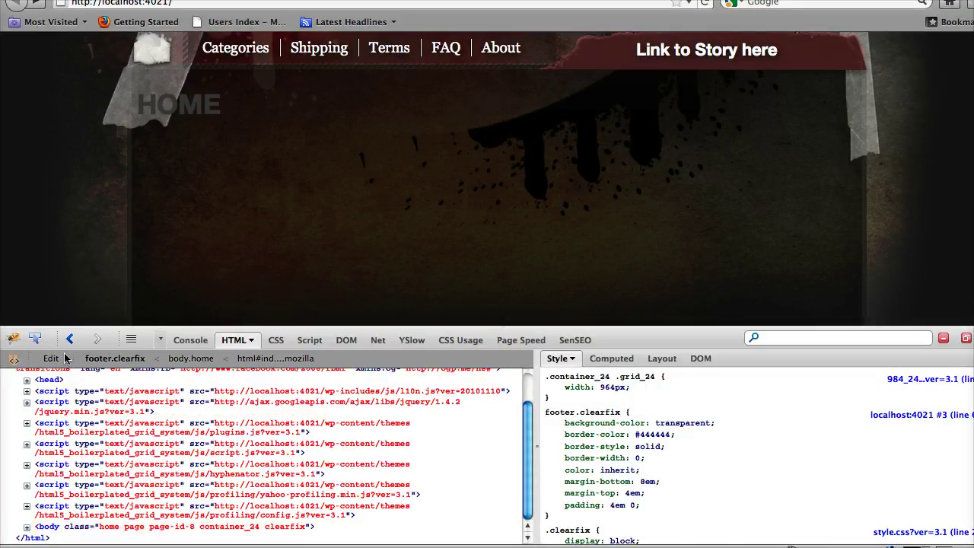
left_click(26, 526)
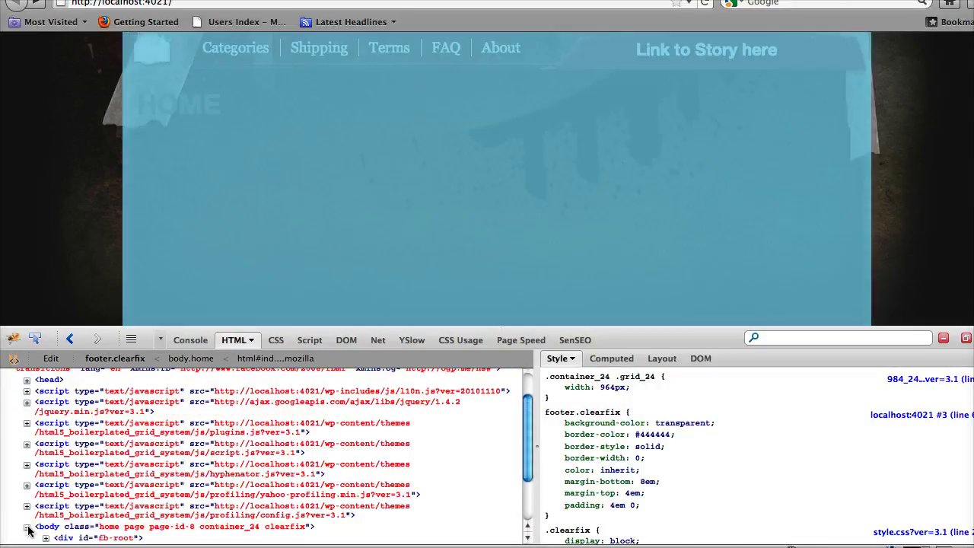
scroll(34, 529, "down", 2)
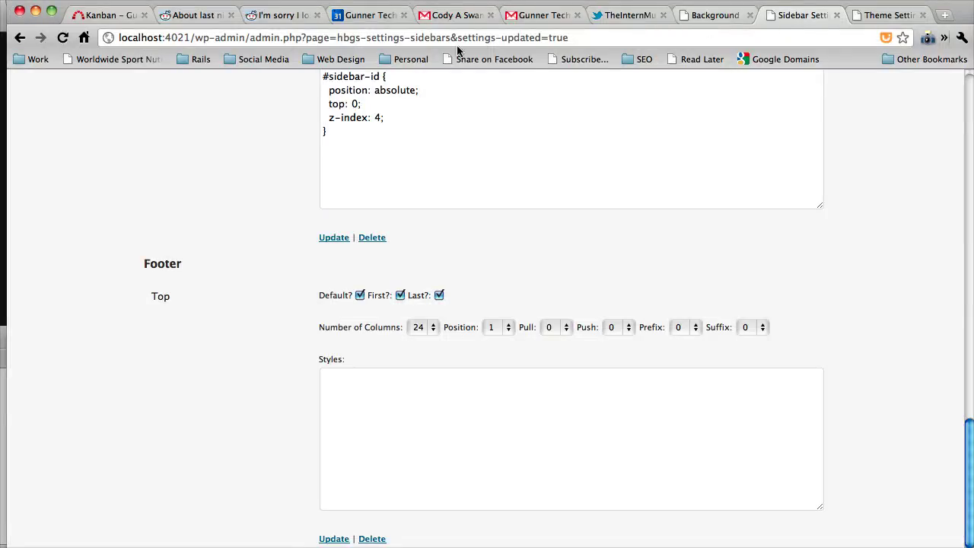
Step: Back in Chrome, open the Home page for editing from the pages list in a new tab and update it
scroll(187, 202, "up", 15)
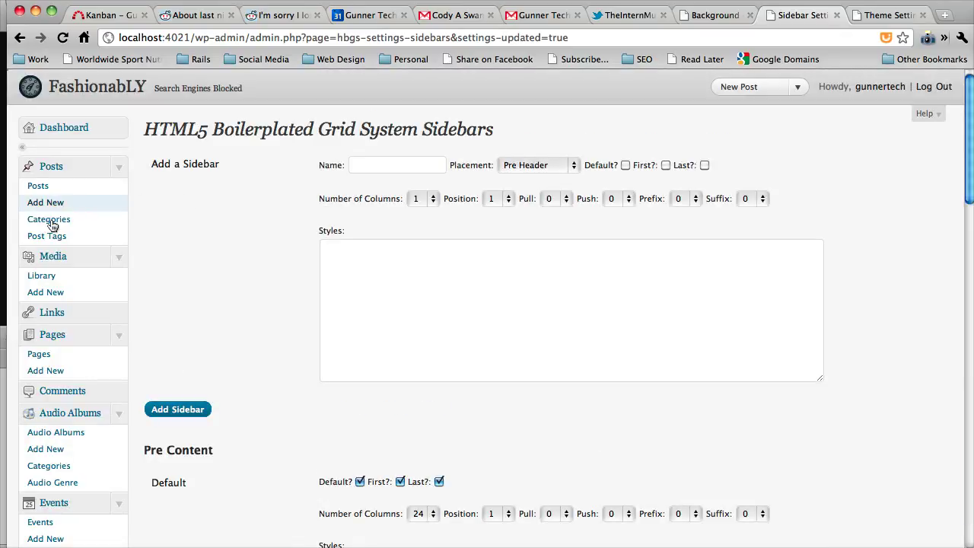
left_click(52, 358, "super")
left_click(818, 19)
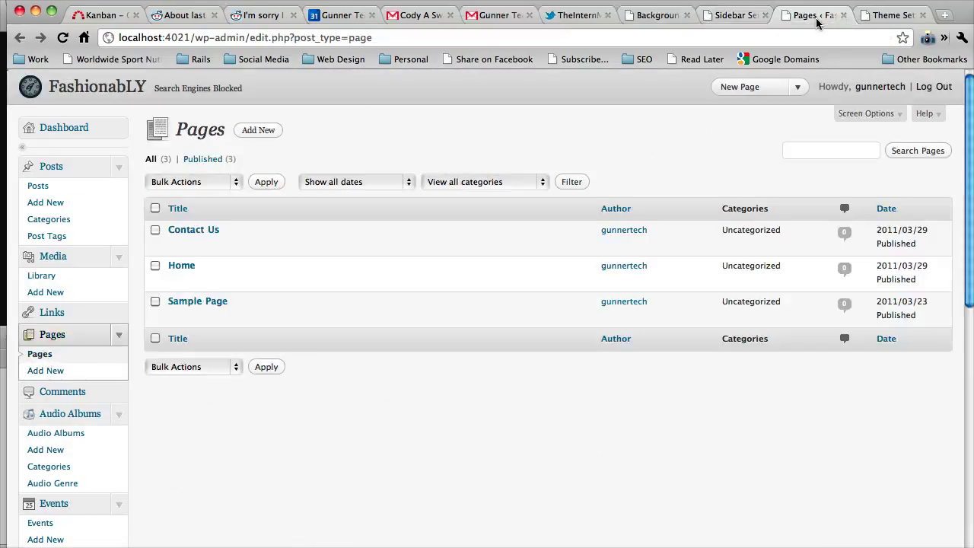
left_click(175, 282)
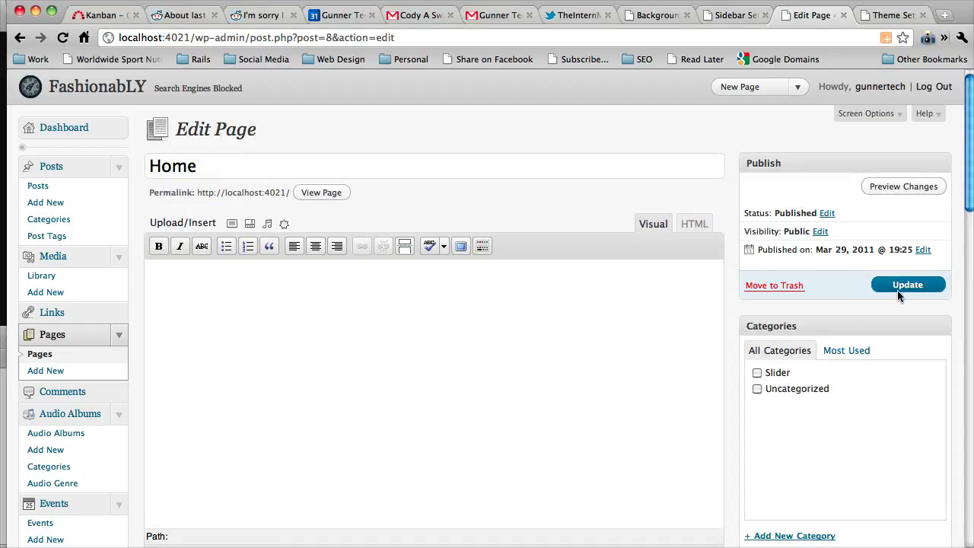
left_click(903, 374)
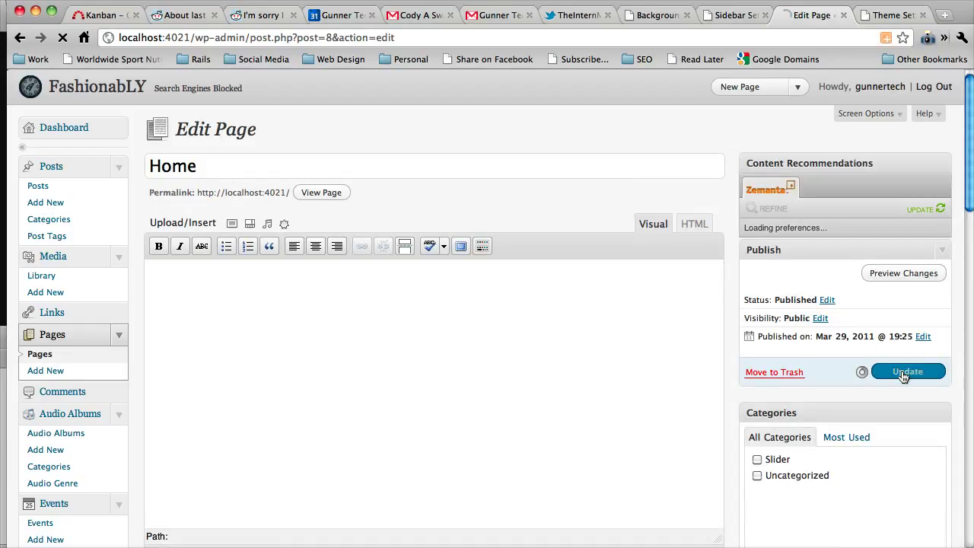
Step: Reload the updated home page in Firefox and check the footer element's markup again
key("super+Tab")
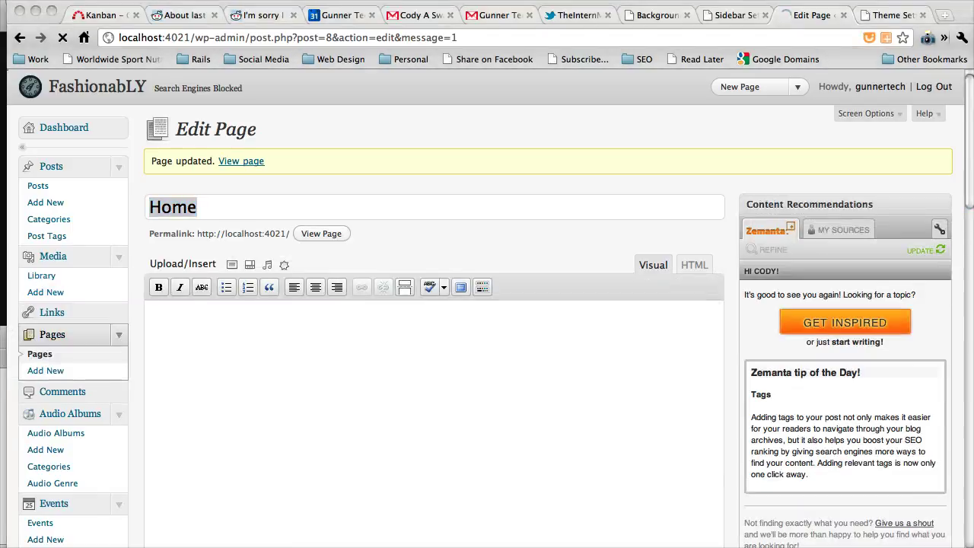
left_click(3, 323)
key("super+r")
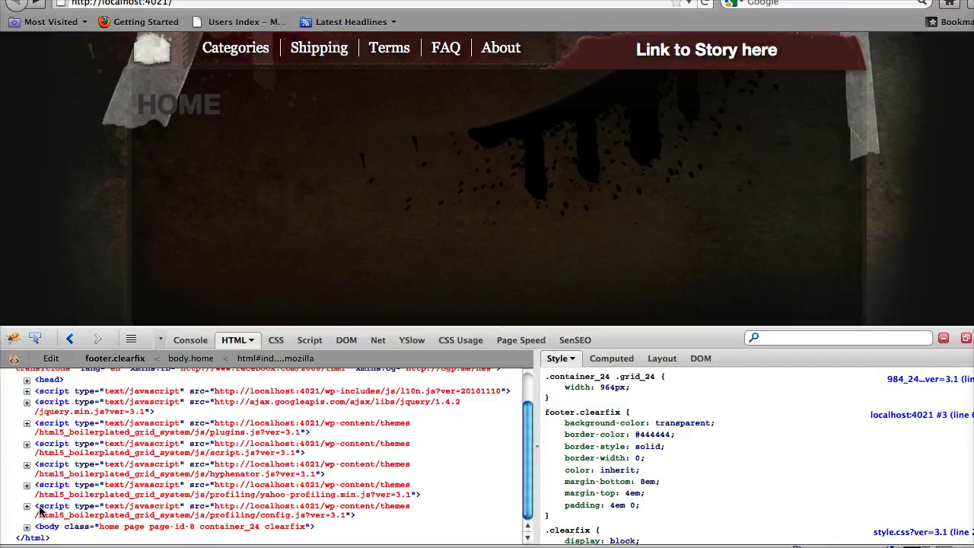
left_click(27, 527)
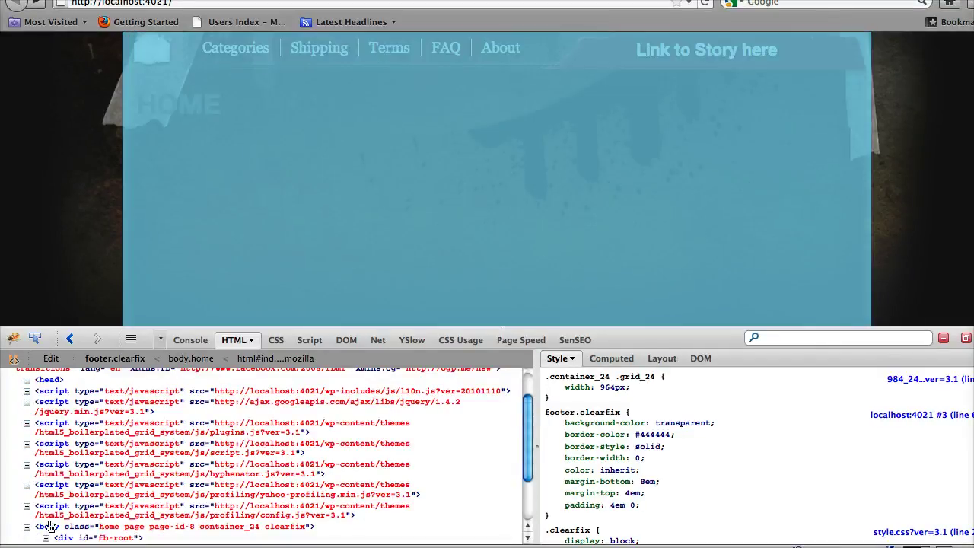
scroll(90, 511, "down", 3)
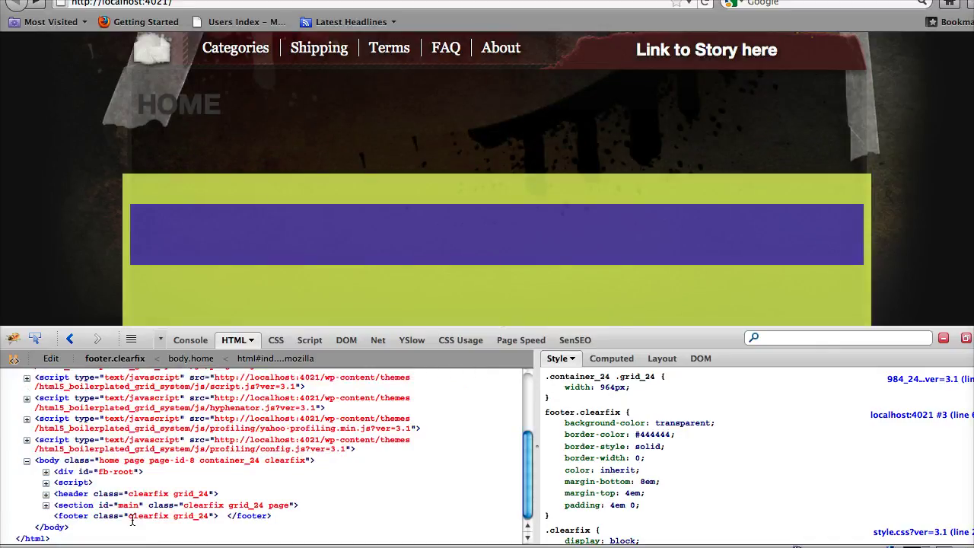
Step: Return to Chrome and review which sidebars are active for the Home page, including its Footer area
key("super+Tab")
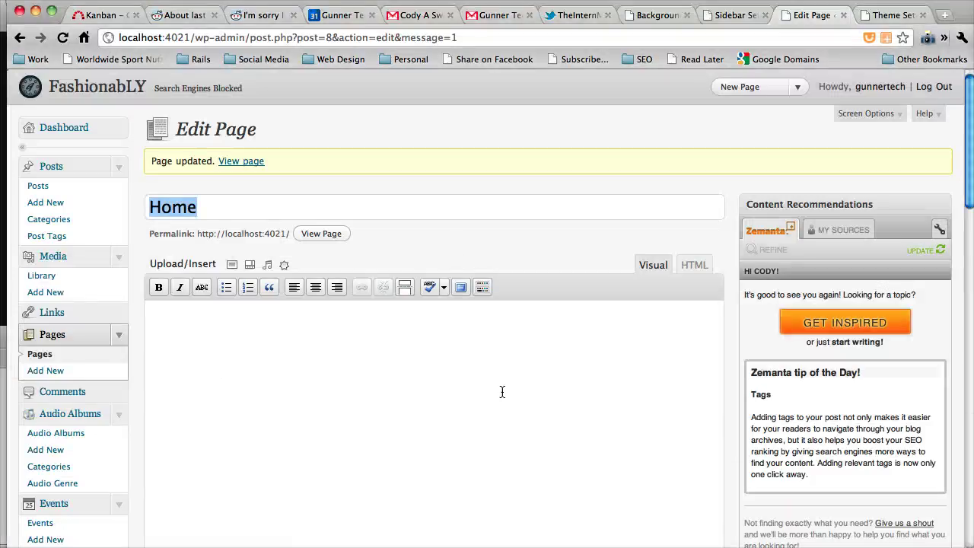
scroll(502, 391, "down", 10)
scroll(503, 391, "down", 10)
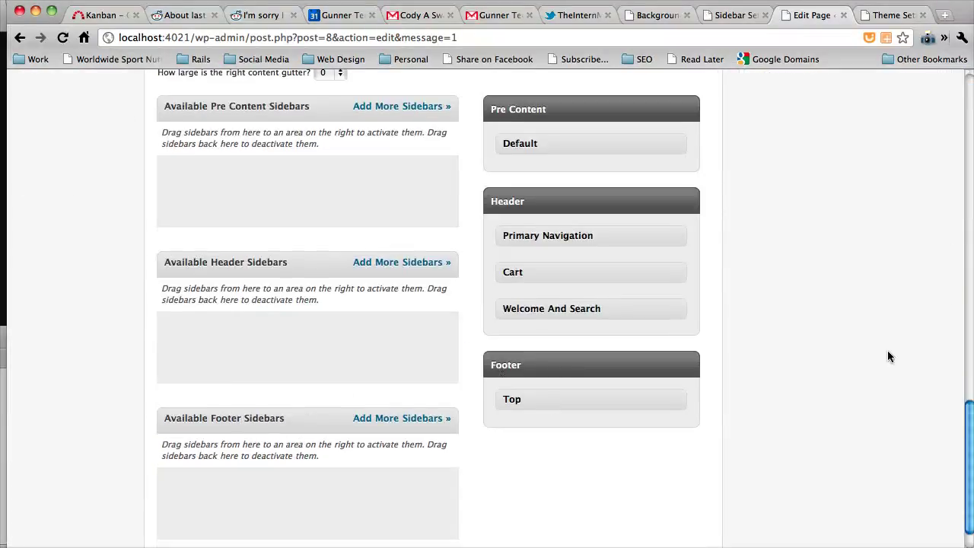
scroll(887, 351, "up", 10)
scroll(887, 356, "up", 10)
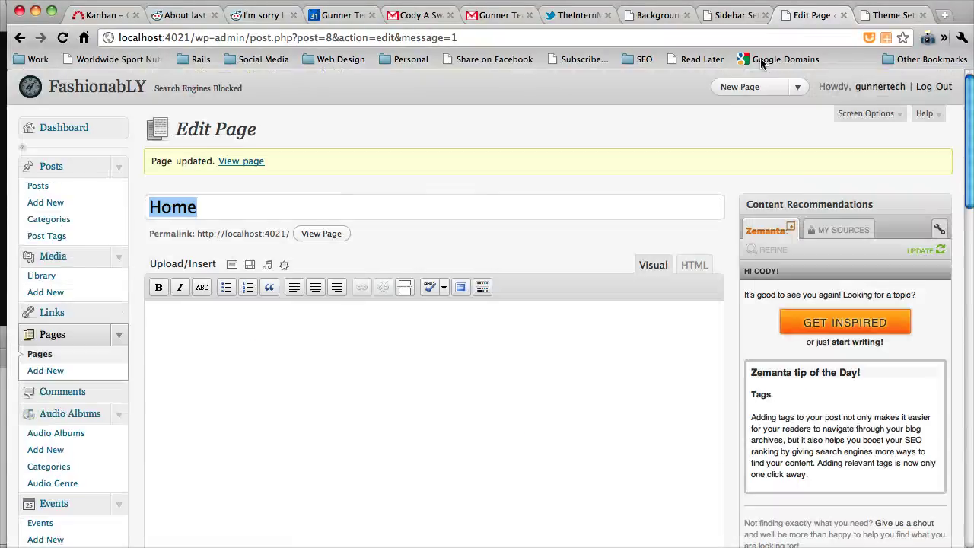
Step: Open the Widgets page in a new tab and expand the Footer Top sidebar
scroll(98, 434, "down", 10)
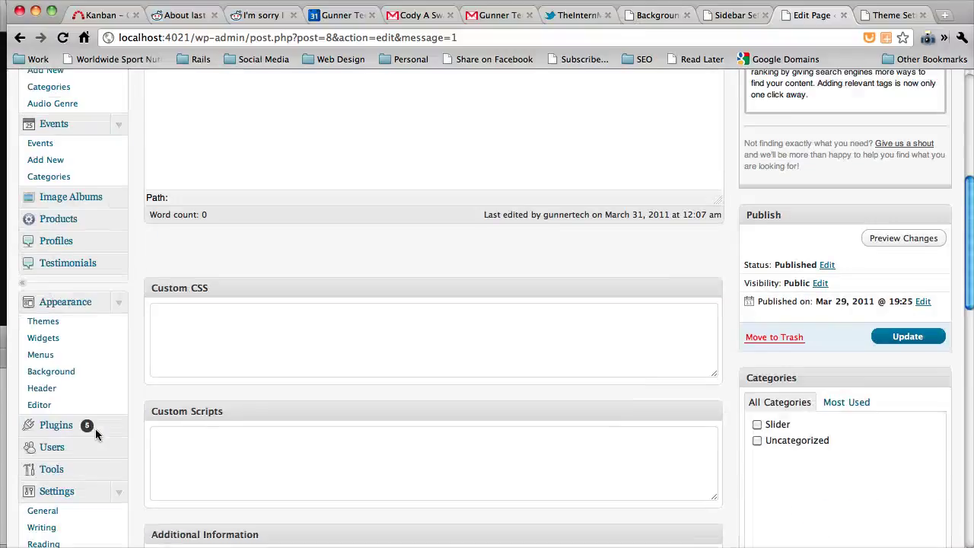
left_click(58, 318, "super")
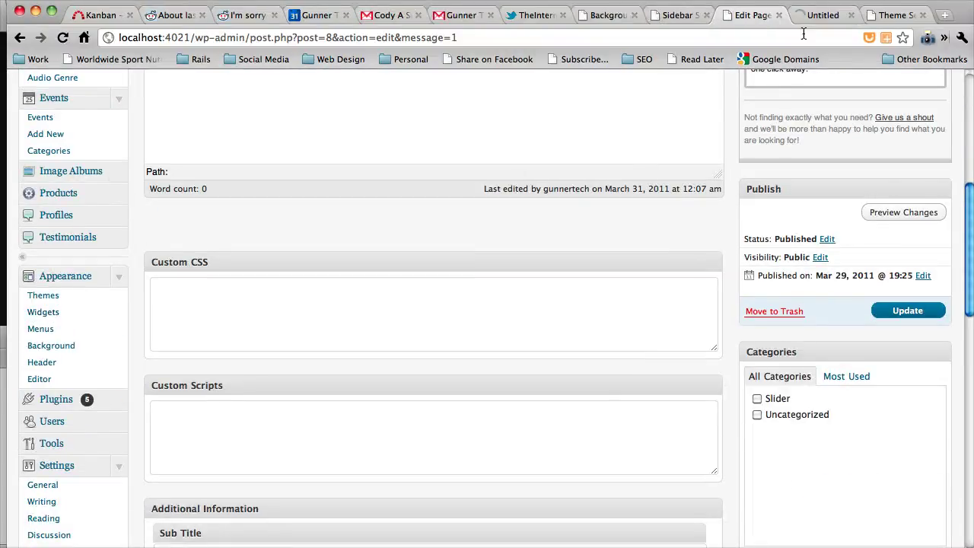
left_click(818, 21)
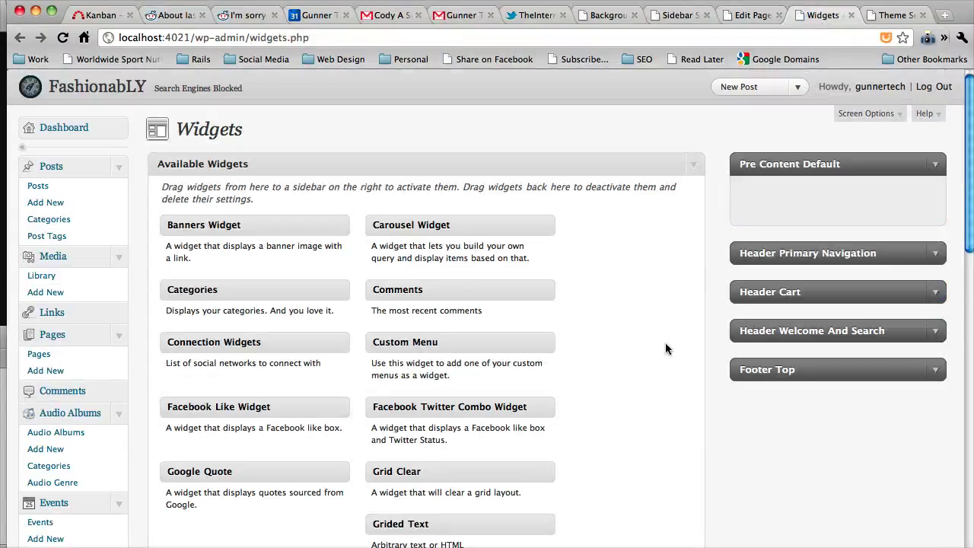
left_click(939, 368)
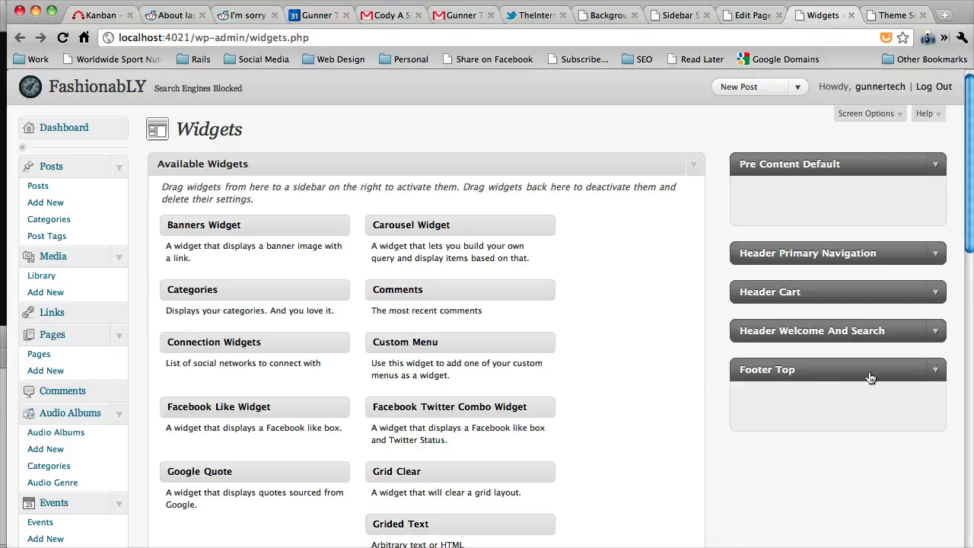
Step: Look through the available widgets and compare them with the footer links in the Photoshop design
scroll(710, 377, "down", 5)
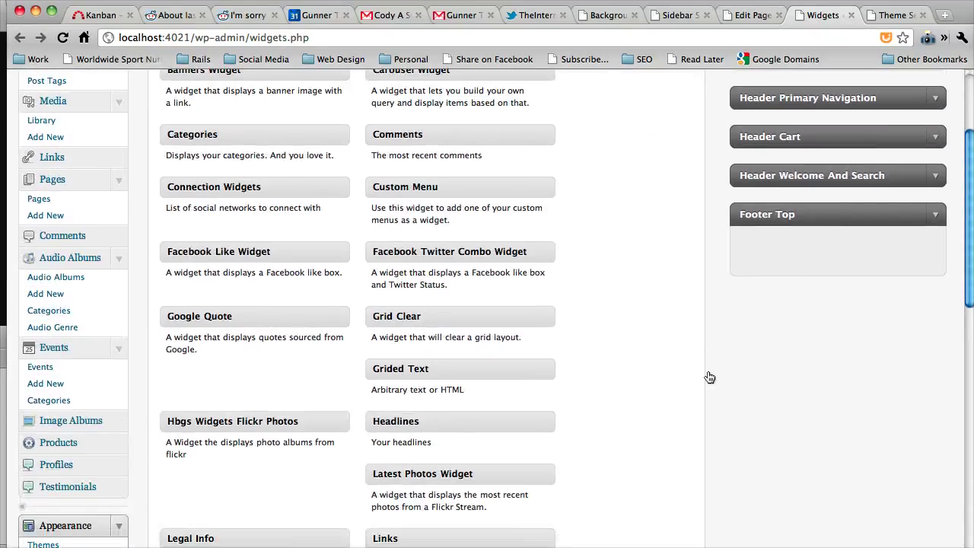
scroll(595, 343, "down", 2)
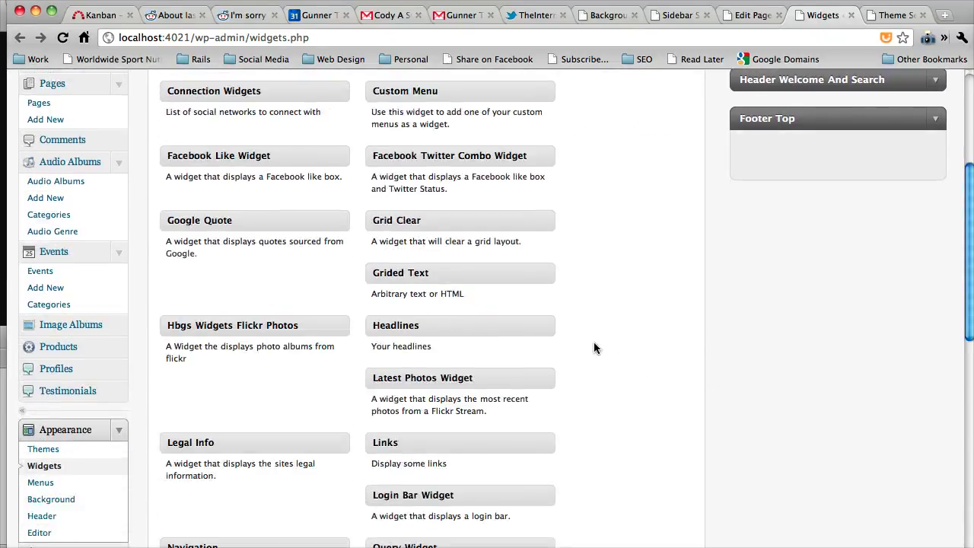
scroll(593, 343, "down", 3)
scroll(595, 348, "down", 1)
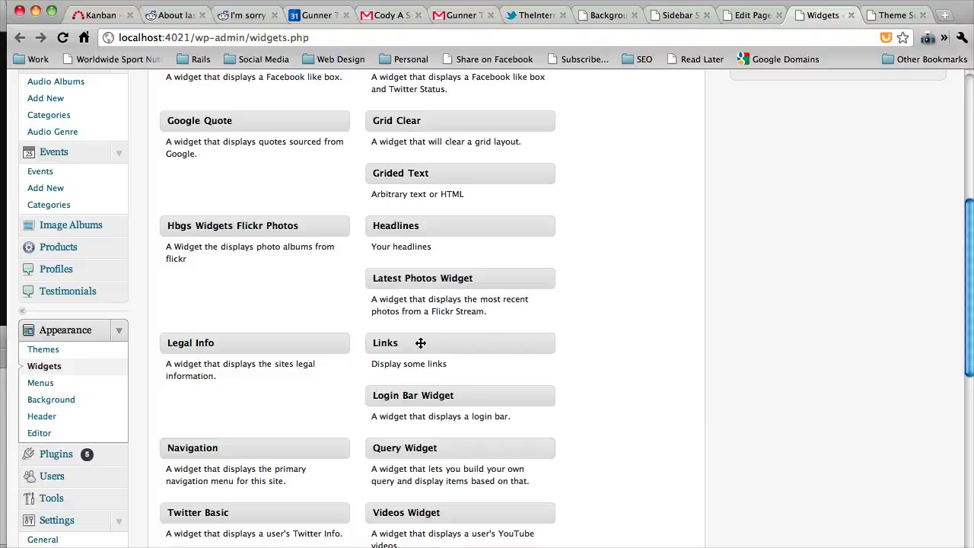
key("super+Tab")
key("super+Tab")
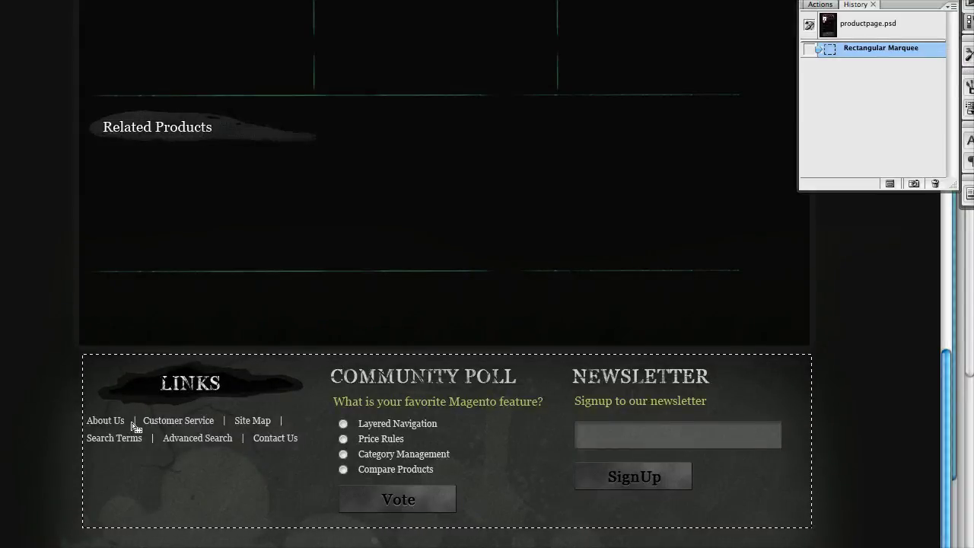
key("super+Tab")
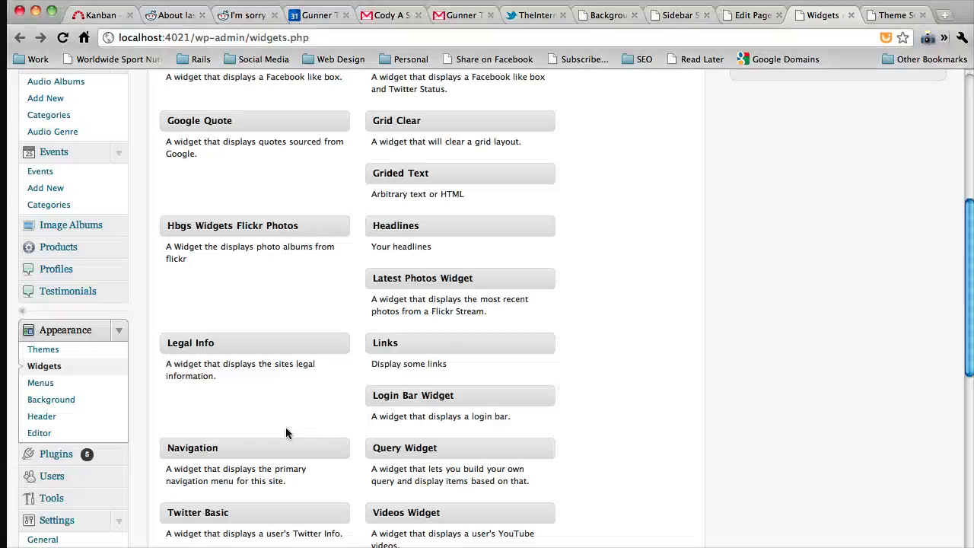
Step: Add a Navigation widget to the Footer Top sidebar and title it Links
left_click_drag(274, 446, 809, 189)
scroll(761, 251, "up", 3)
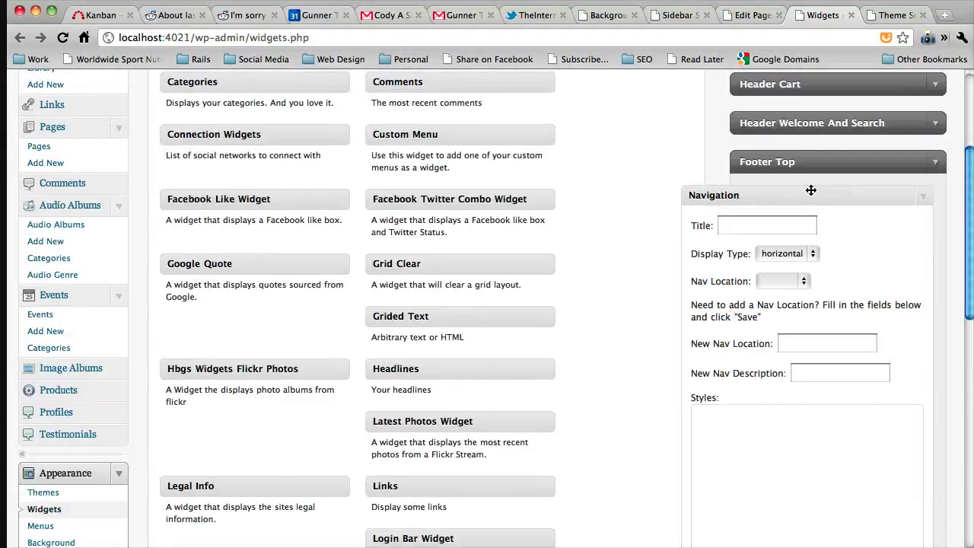
left_click(766, 226)
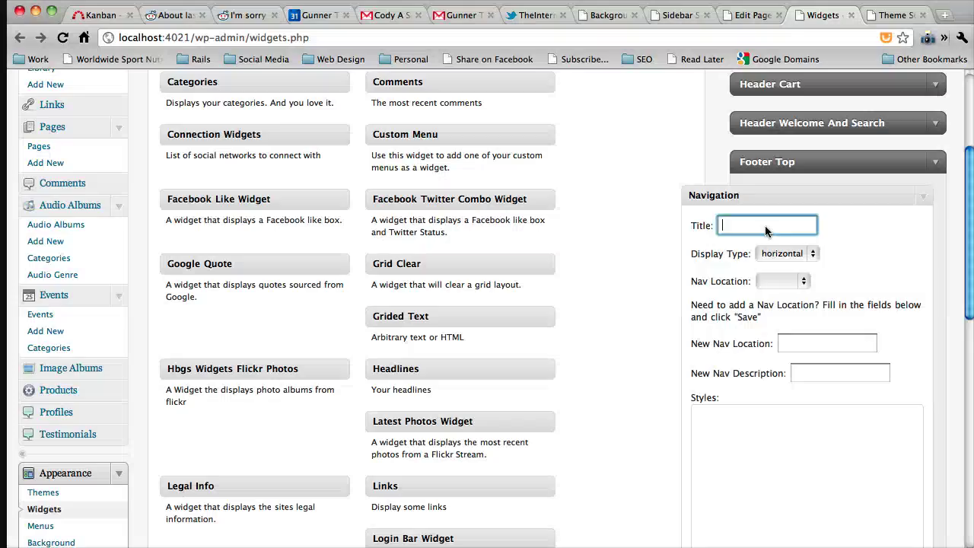
type("Links")
key("Tab")
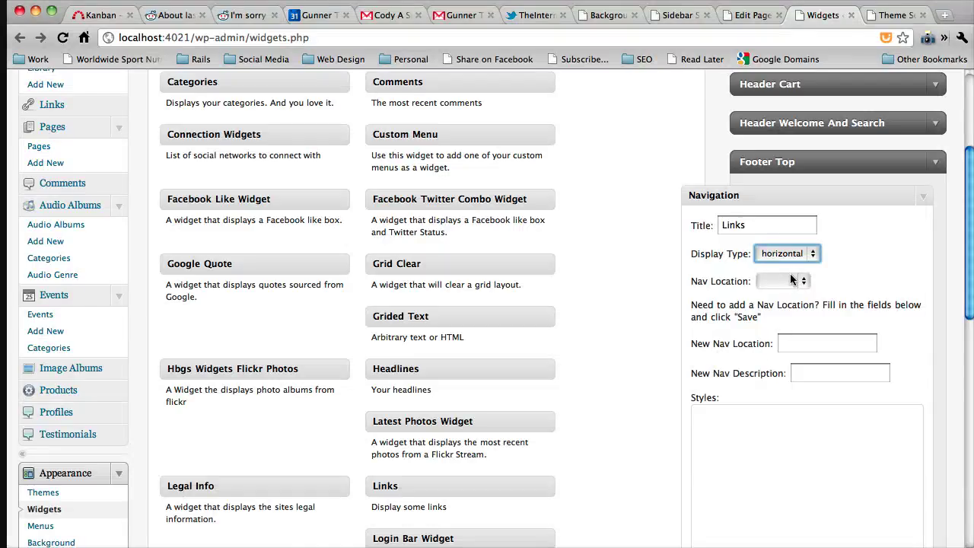
Step: Set the Links widget's nav location to footer, save the widget and collapse it
left_click(792, 280)
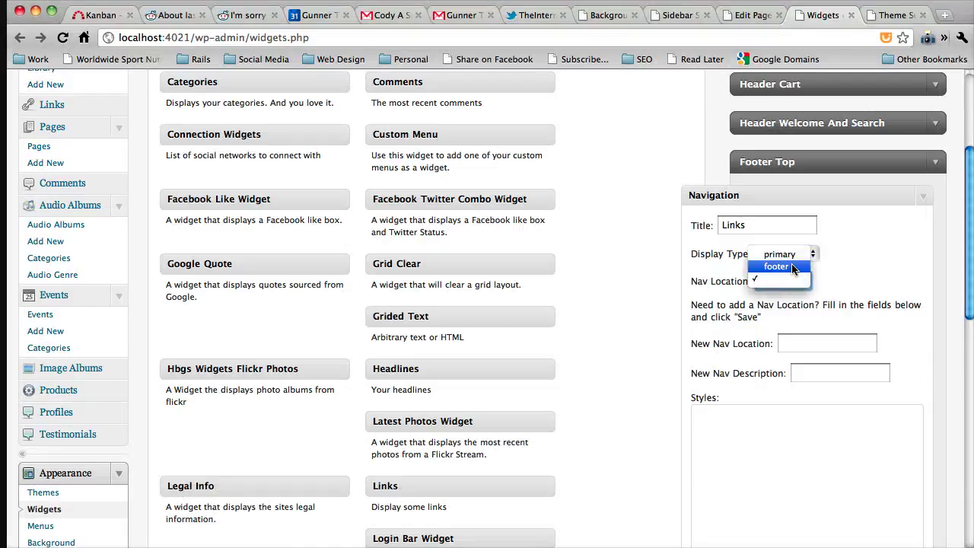
left_click(793, 267)
scroll(744, 445, "down", 5)
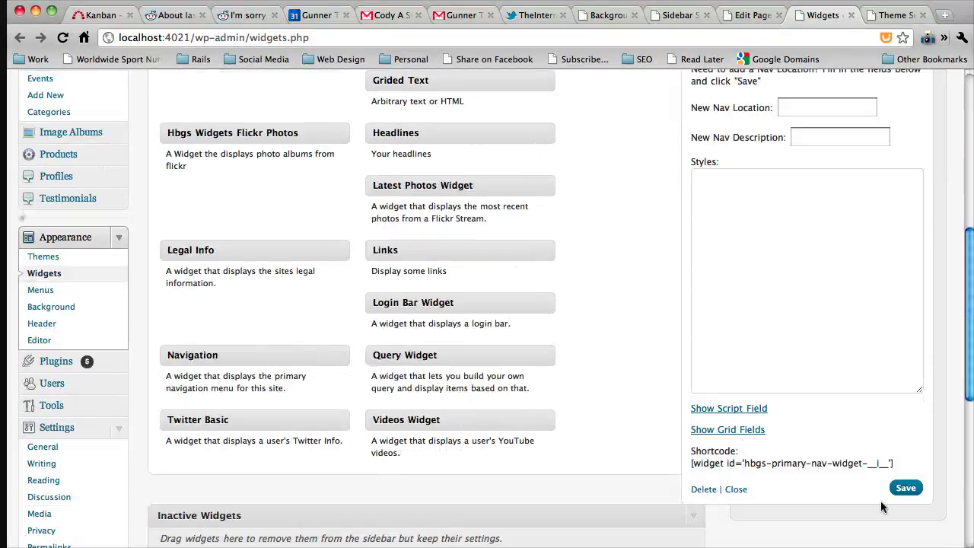
left_click(902, 493)
scroll(854, 380, "up", 5)
left_click(929, 191)
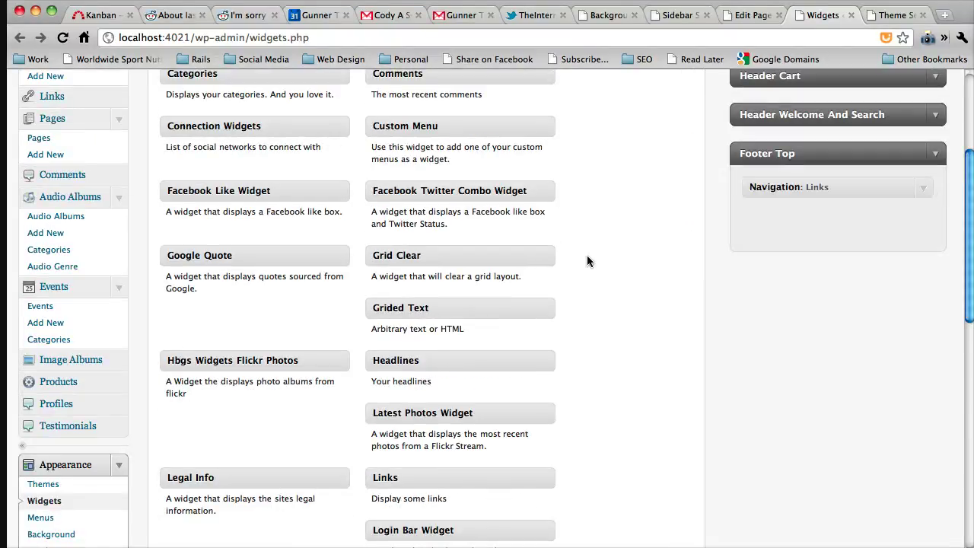
Step: Add a Grided Text widget to the Footer Top sidebar below the Links navigation widget
left_click_drag(483, 317, 854, 221)
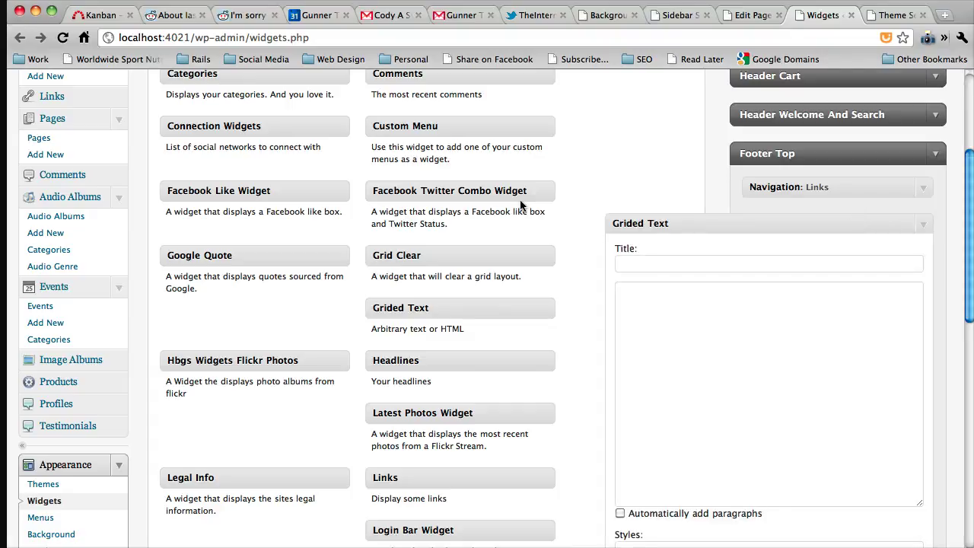
scroll(517, 200, "up", 3)
scroll(518, 200, "up", 3)
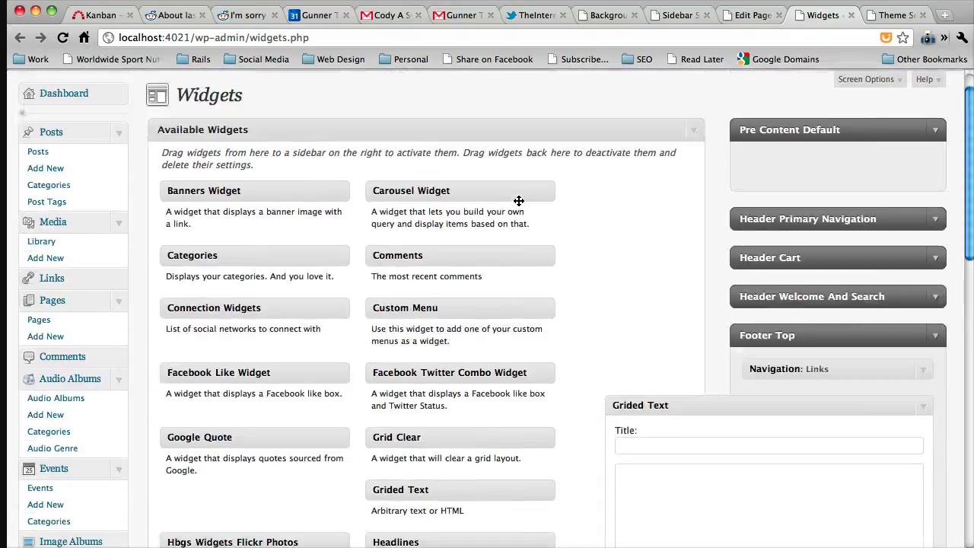
scroll(518, 200, "down", 12)
scroll(519, 200, "up", 4)
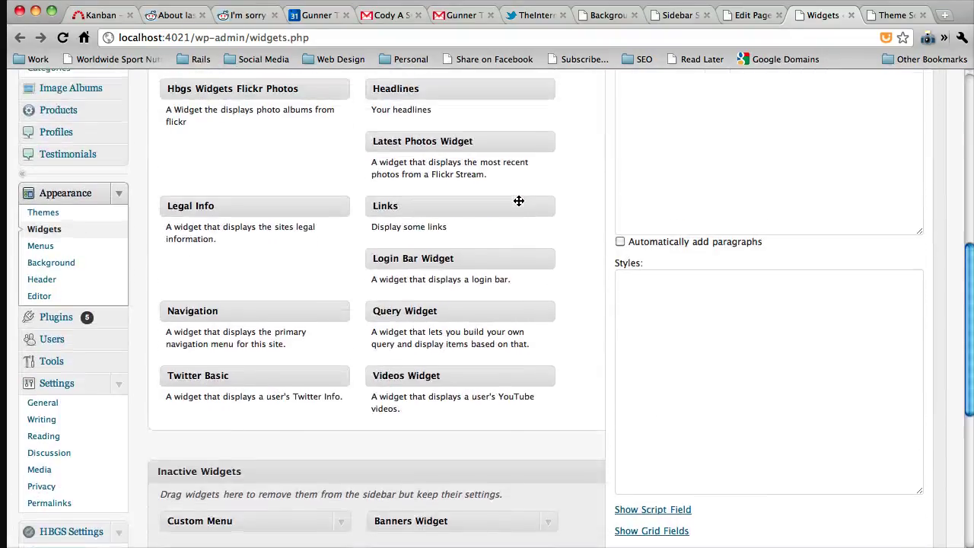
scroll(518, 200, "up", 2)
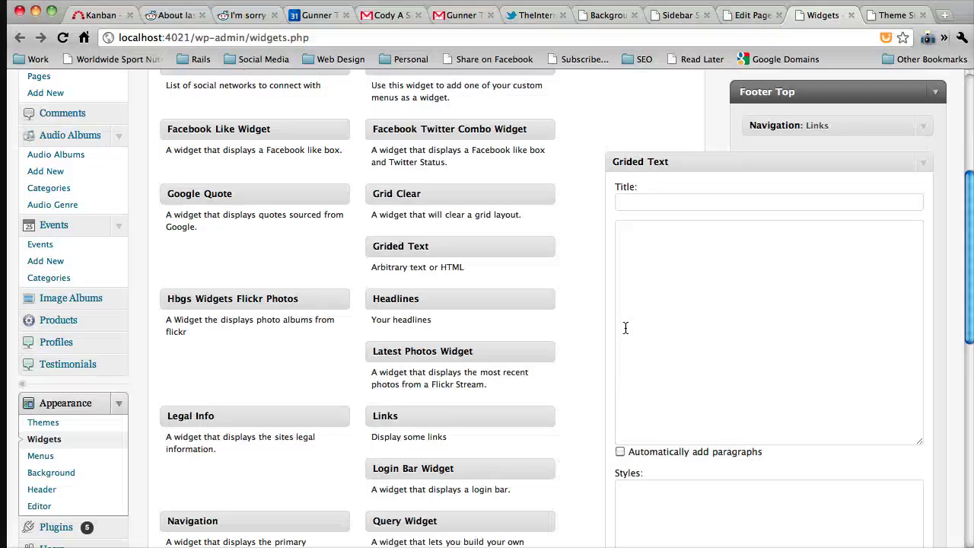
Step: Title the new Grided Text widget Community Poll, save it and collapse it
left_click(750, 199)
type("Co")
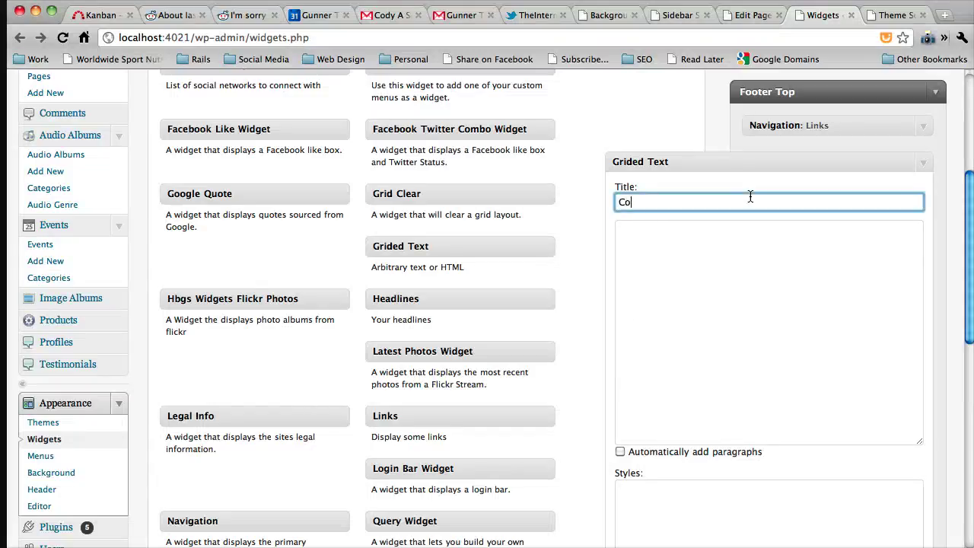
type("mmunity Poll")
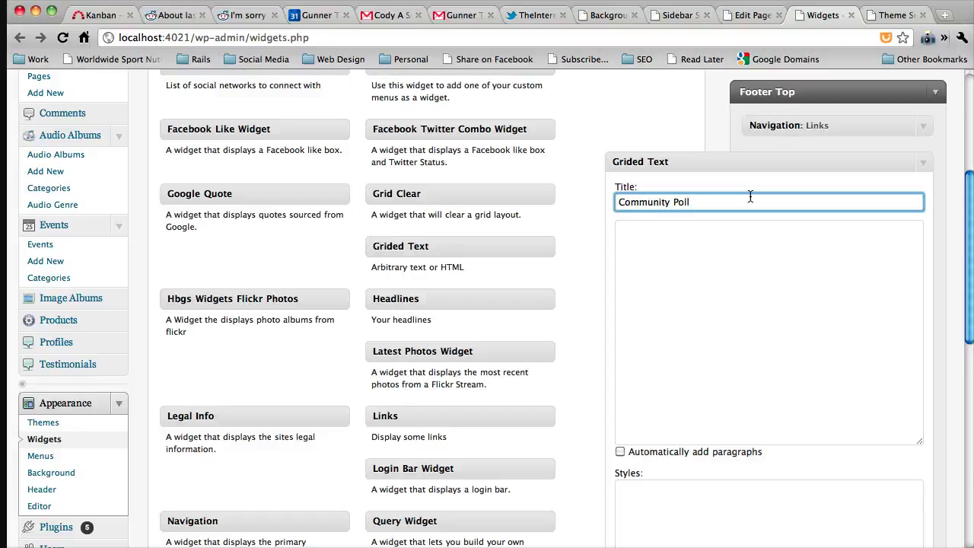
scroll(751, 196, "down", 10)
left_click(906, 280)
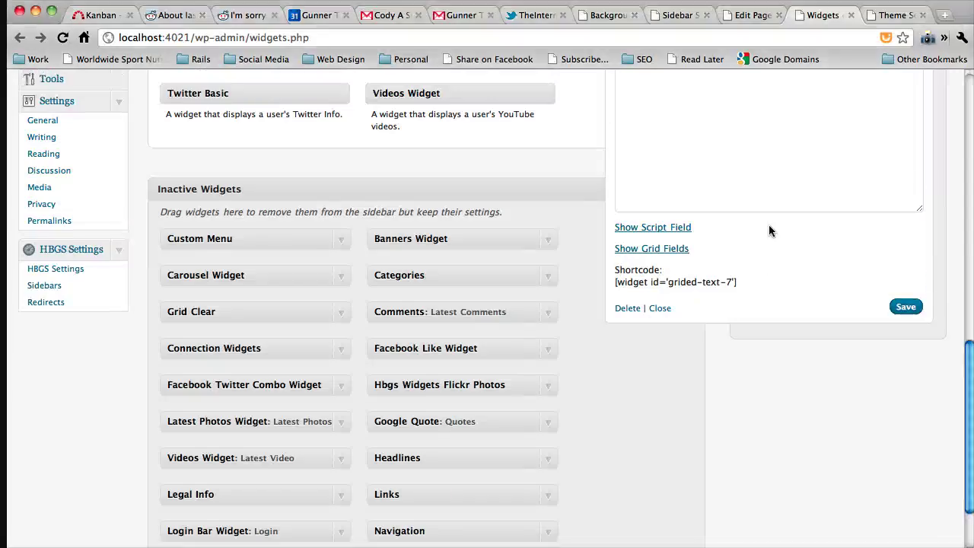
scroll(768, 230, "up", 10)
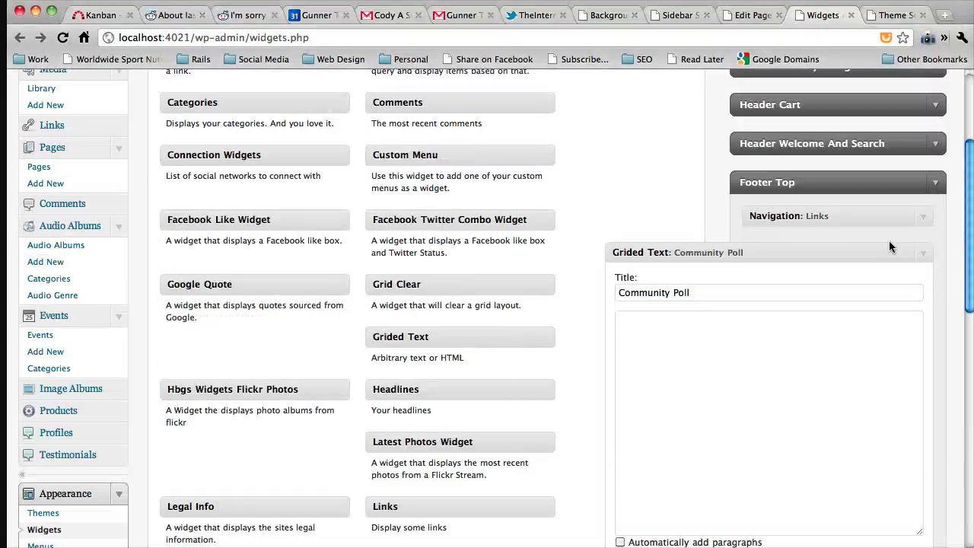
left_click(923, 256)
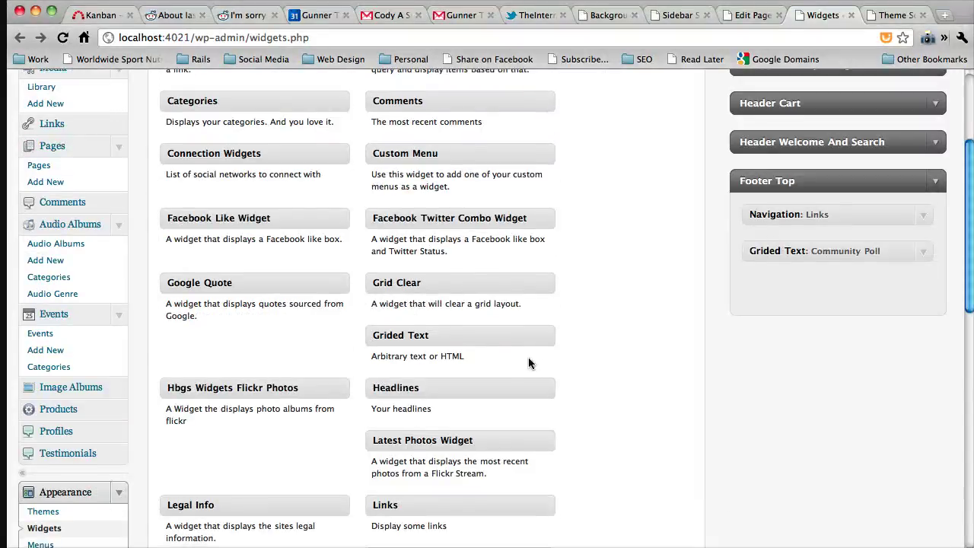
Step: Add another Grided Text widget titled Newsletter below Community Poll, save it and collapse it
left_click_drag(495, 339, 872, 275)
left_click(859, 327)
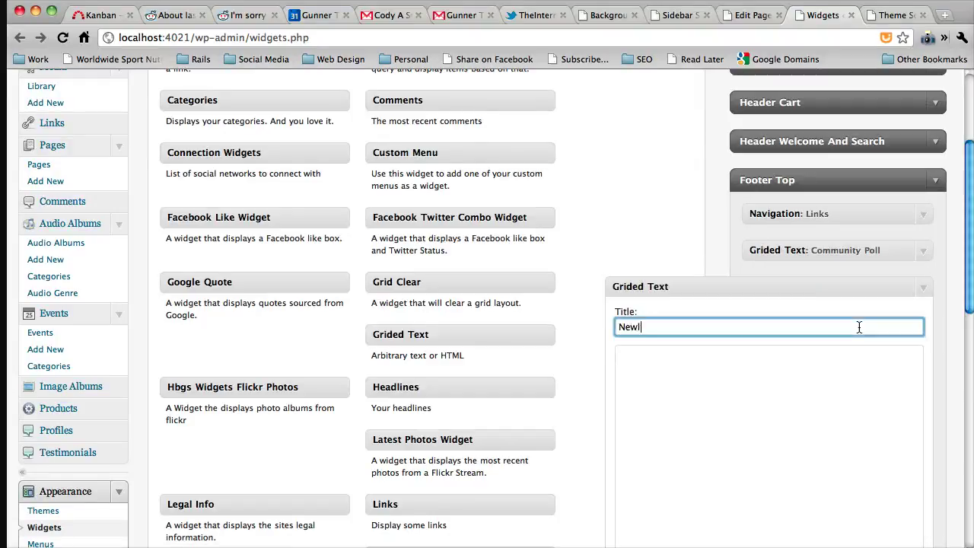
type("Newsletter")
scroll(859, 327, "down", 10)
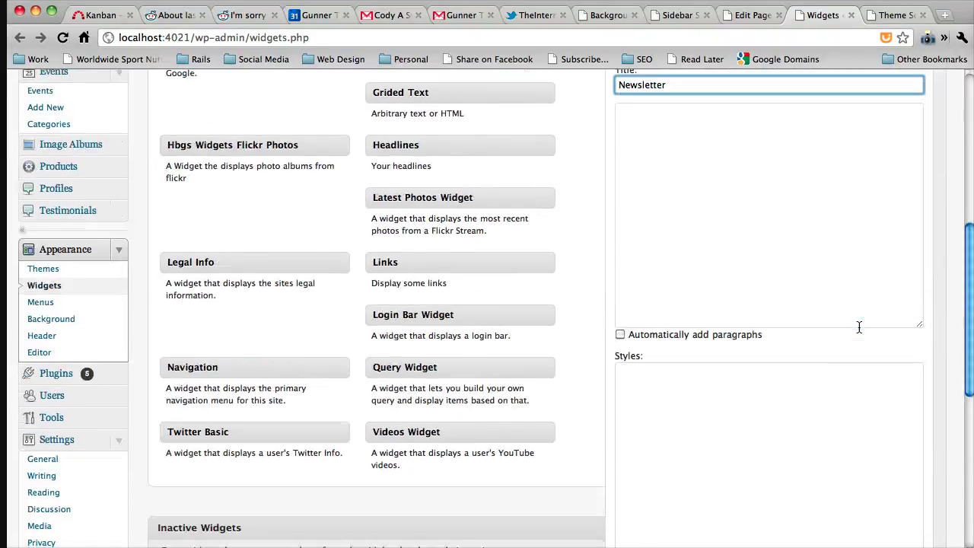
left_click(908, 302)
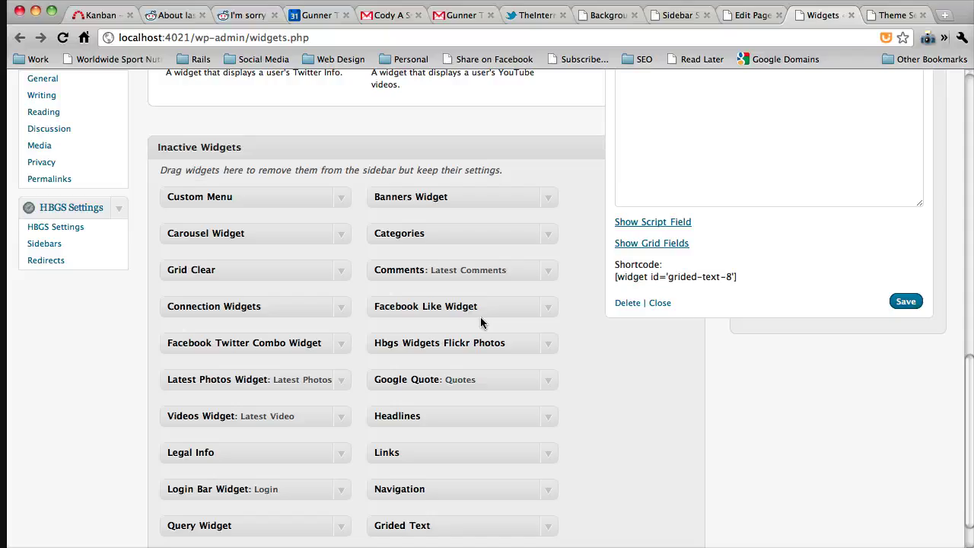
scroll(606, 305, "up", 3)
scroll(606, 305, "up", 6)
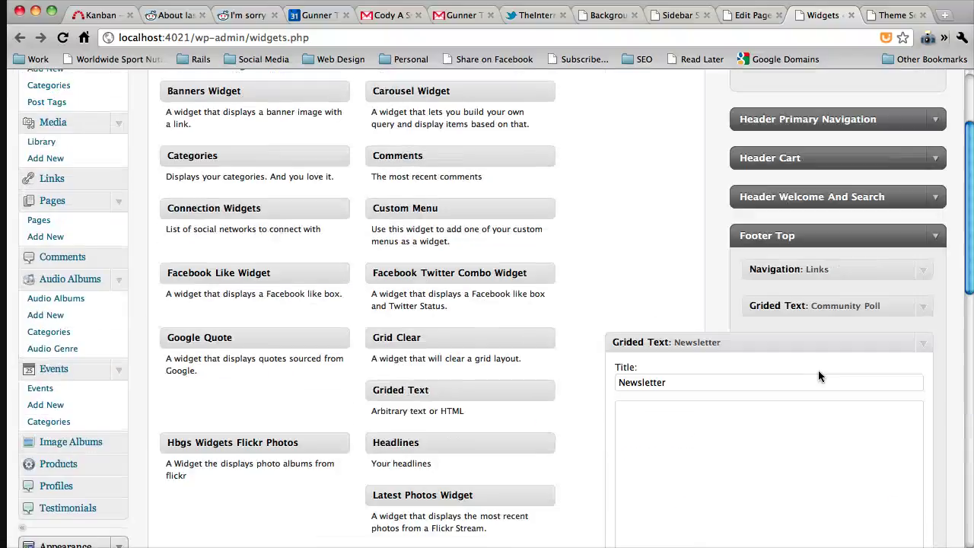
left_click(917, 339)
Step: Switch to Photoshop to examine the footer design's column layout and return to the Widgets page in Chrome
key("super+Tab")
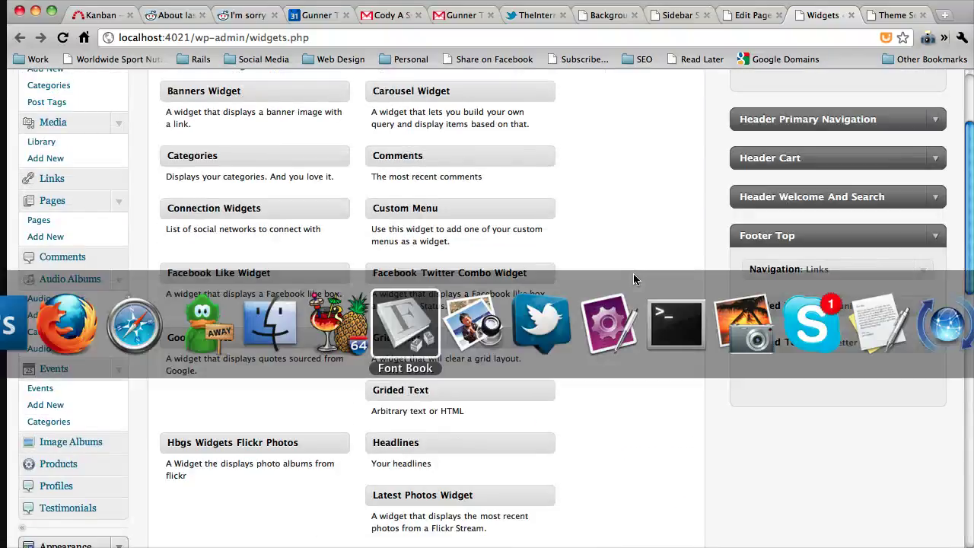
key("super+shift+Tab")
key("super+shift+Tab")
key("super+shift+Tab")
key("super+shift+Tab")
key("super+shift+Tab")
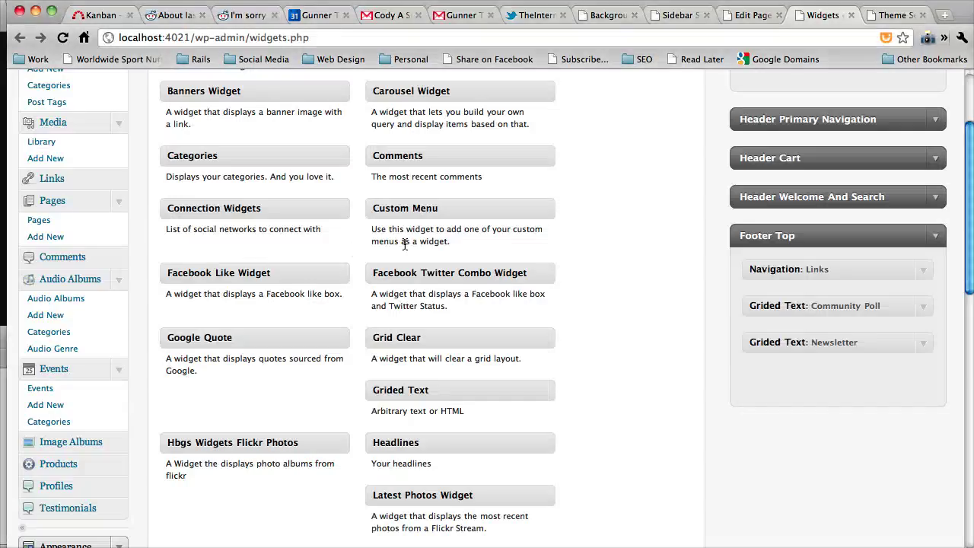
key("super+Tab")
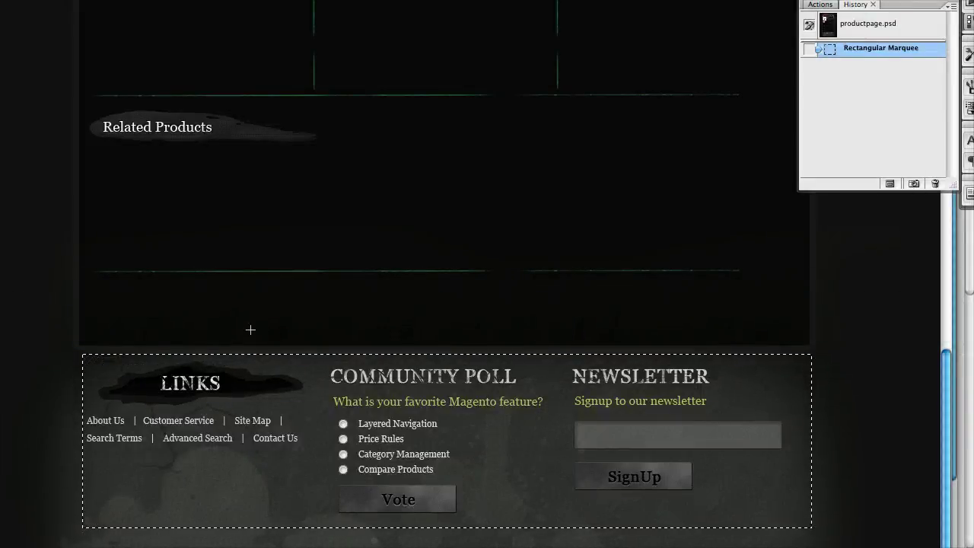
key("super+Tab")
key("shift+super+Tab")
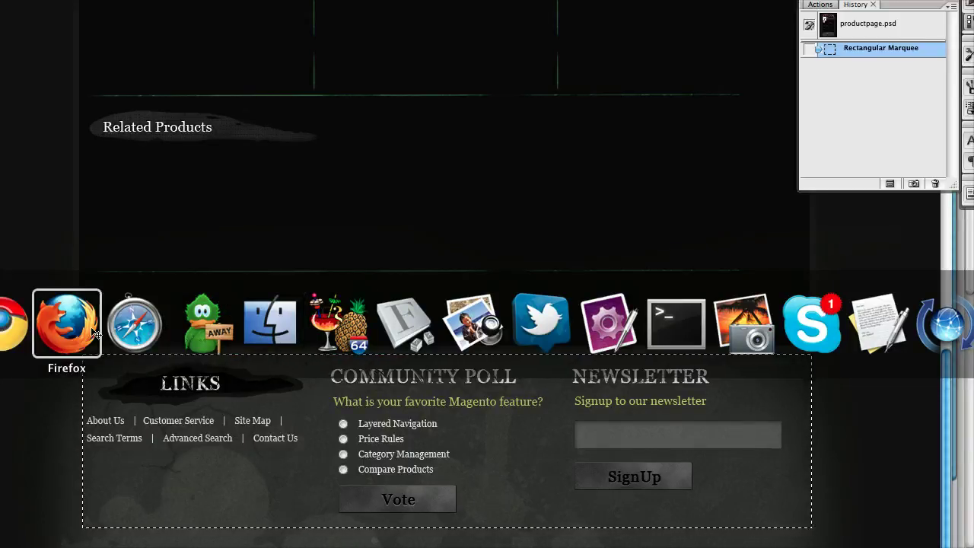
left_click(55, 333)
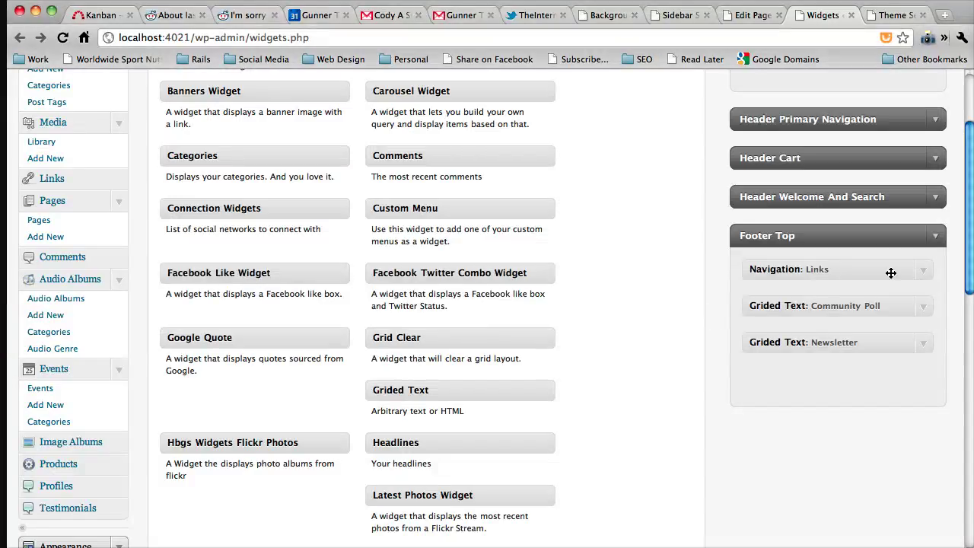
Step: Set the Links navigation widget to 8 grid columns, keep only First Column enabled, and save it
left_click(920, 276)
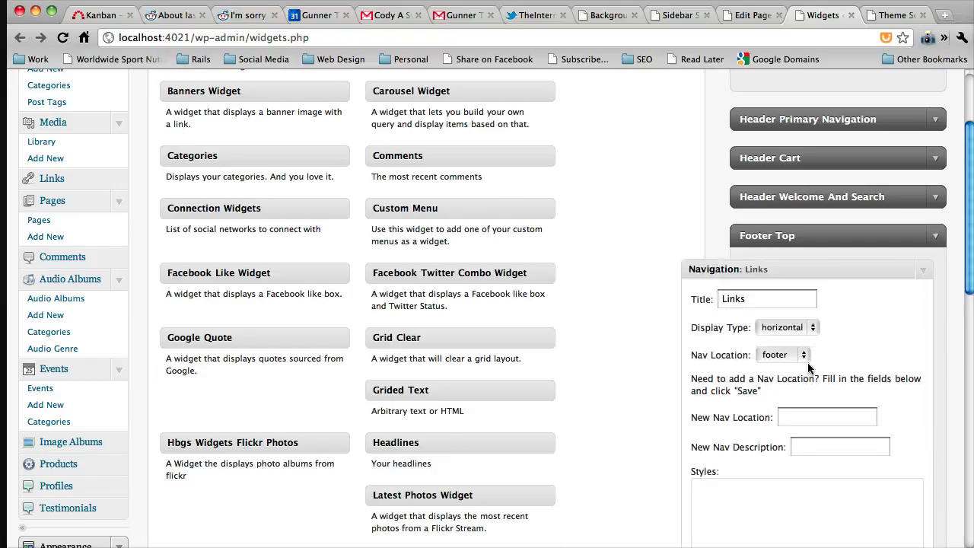
scroll(807, 362, "down", 5)
left_click(752, 350)
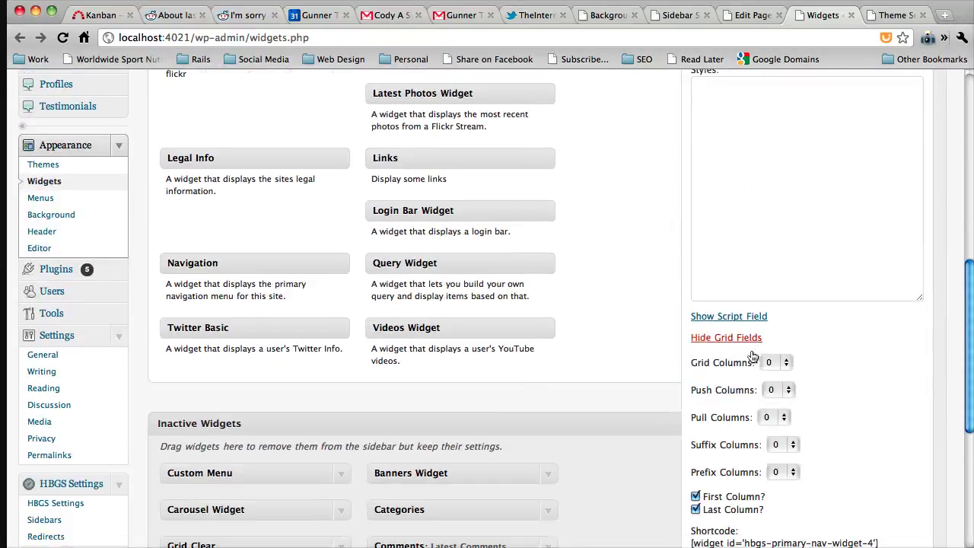
scroll(761, 319, "down", 2)
left_click(773, 303)
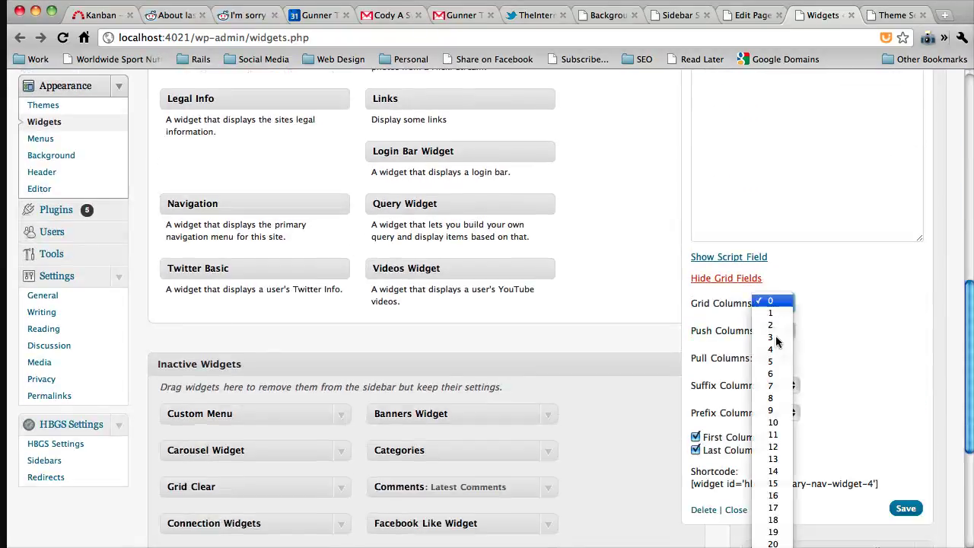
left_click(771, 398)
left_click(695, 450)
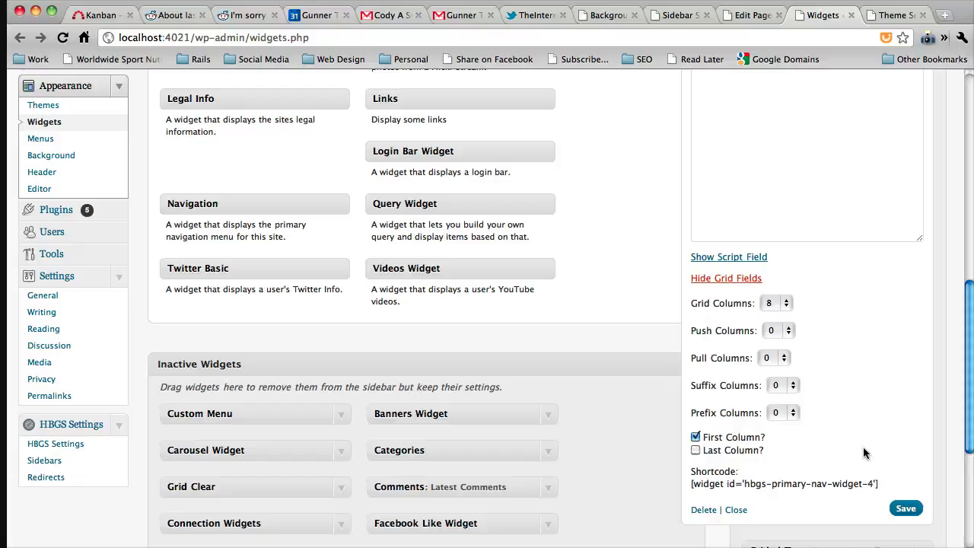
left_click(905, 509)
Step: Set the Community Poll widget to 8 grid columns with First Column and Last Column both disabled, and save it
scroll(929, 249, "down", 5)
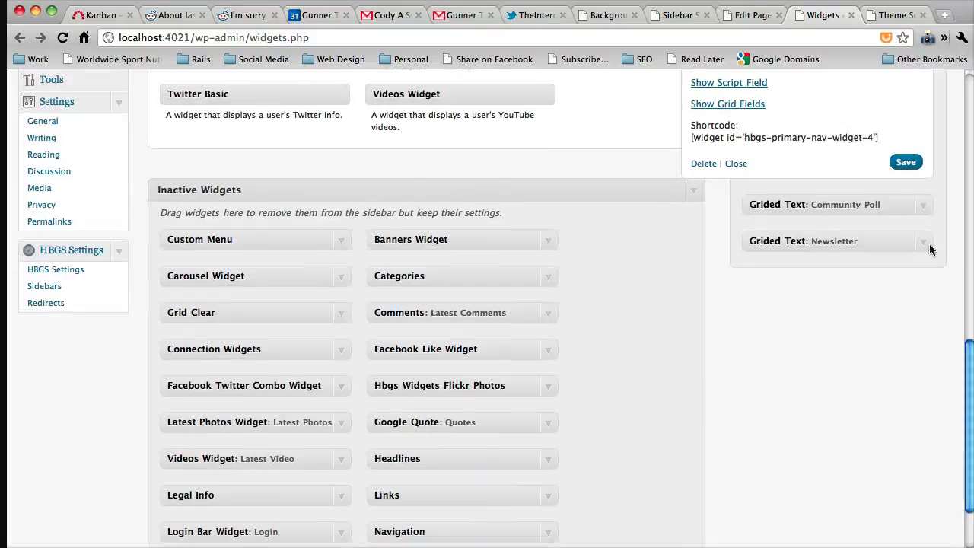
left_click(923, 205)
scroll(809, 309, "down", 10)
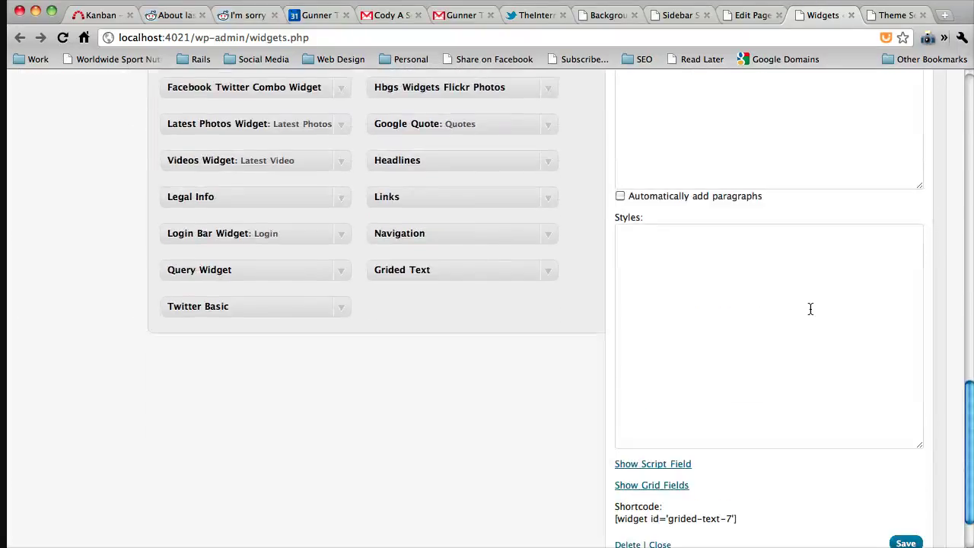
left_click(674, 404)
scroll(673, 404, "down", 5)
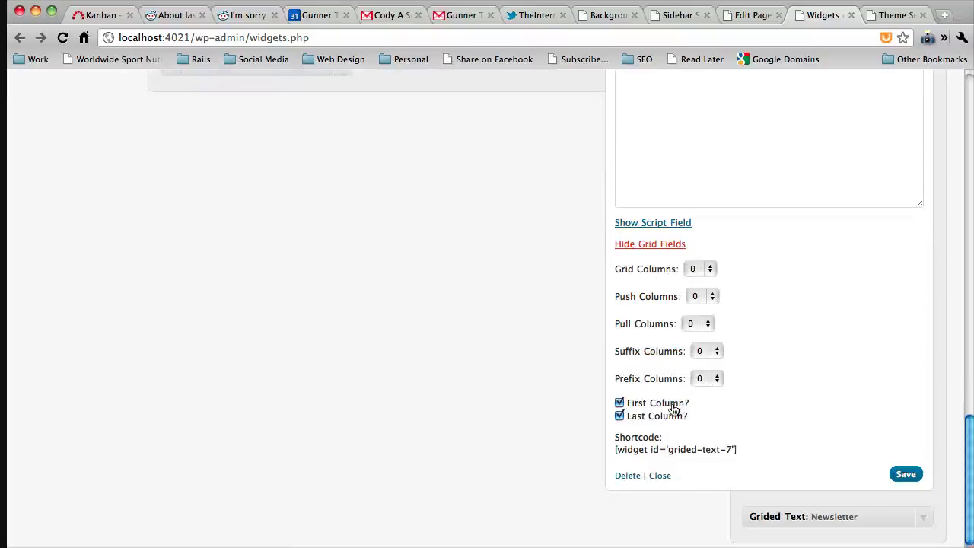
left_click(670, 393)
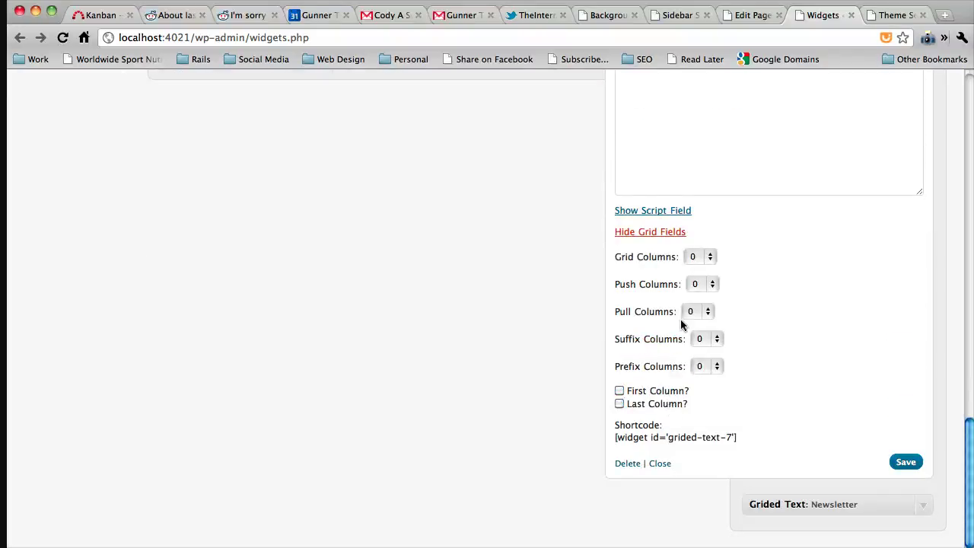
left_click(699, 259)
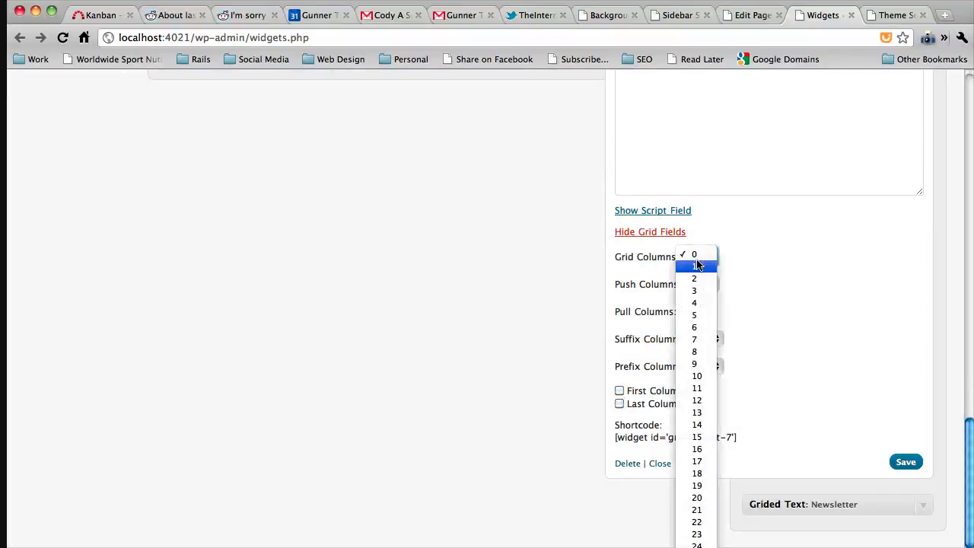
left_click(694, 354)
left_click(906, 462)
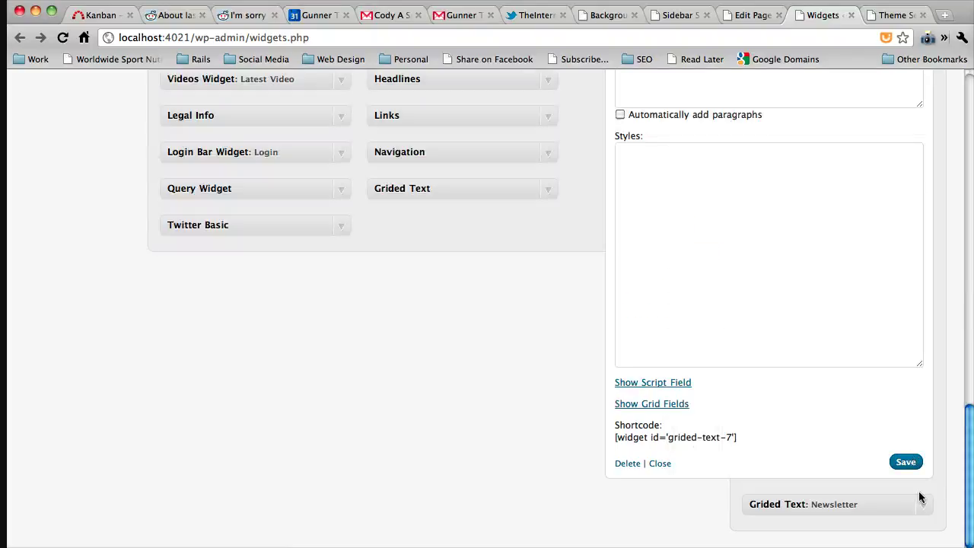
Step: Set the Newsletter widget to 8 grid columns, keep only Last Column enabled, and save it
left_click(919, 502)
scroll(920, 504, "down", 5)
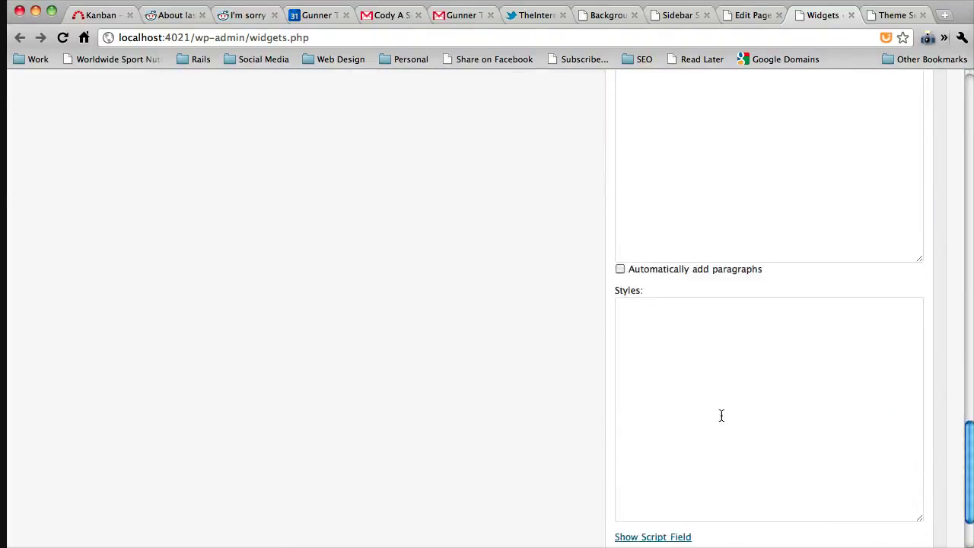
scroll(722, 414, "down", 3)
left_click(663, 444)
scroll(670, 433, "down", 2)
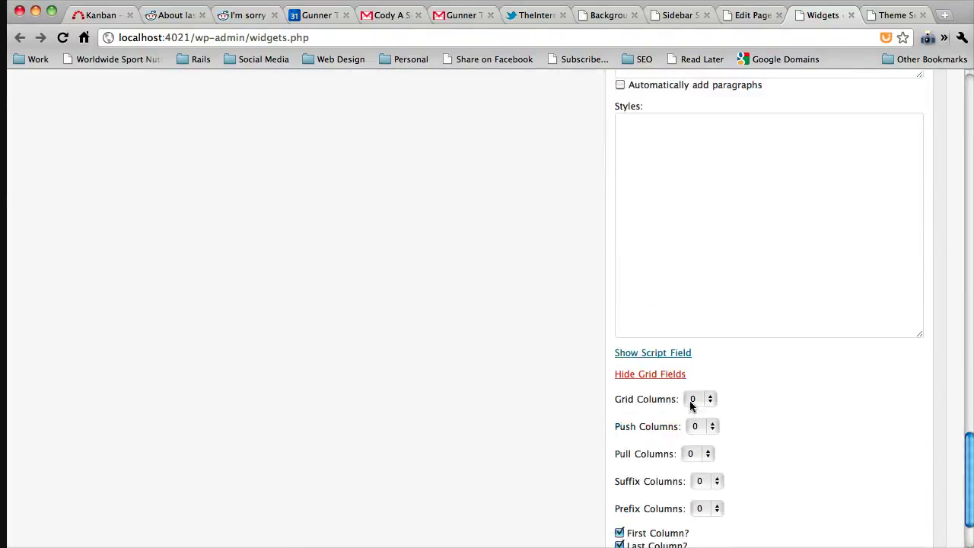
left_click(692, 406)
left_click(691, 493)
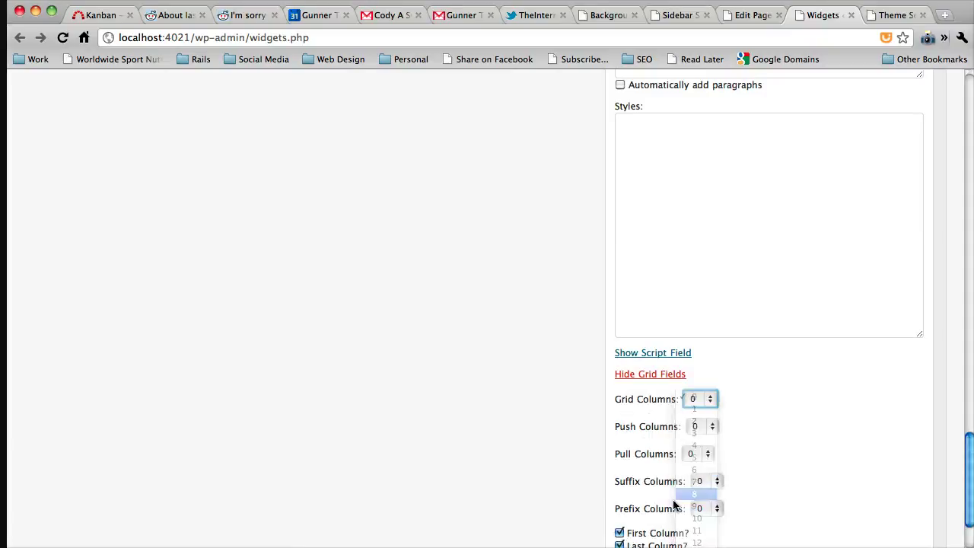
left_click(619, 533)
scroll(898, 509, "down", 3)
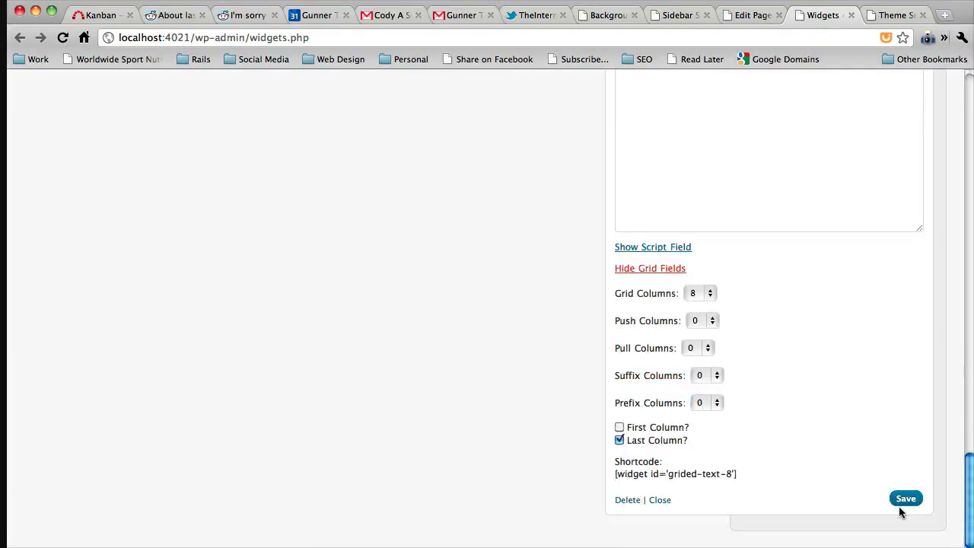
left_click(903, 500)
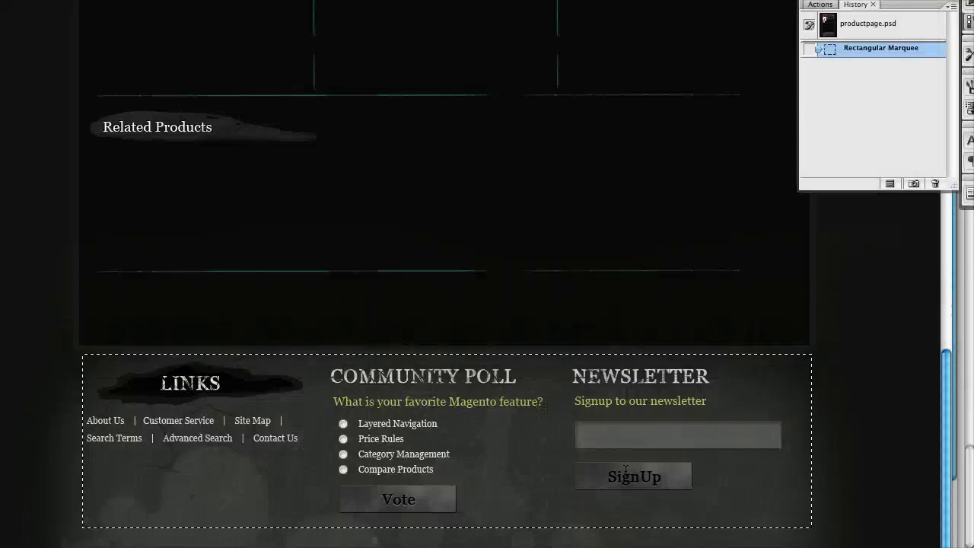